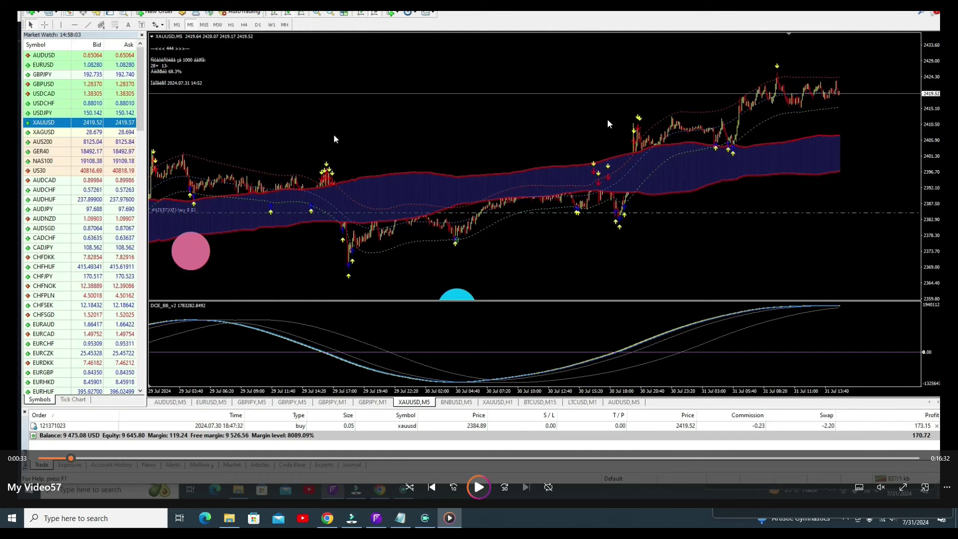
Switch to the MetaTrader terminal and examine the XAUUSD M5 chart's July price history against its channel bands, arrow signals and lower oscillator
{"action": "left_click", "coordinate": [898, 12]}
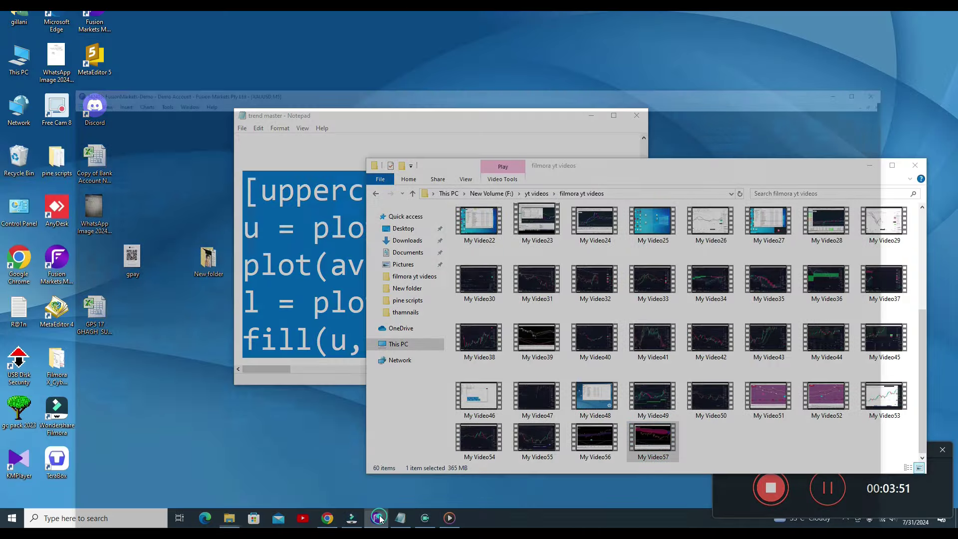
{"action": "left_click", "coordinate": [424, 519]}
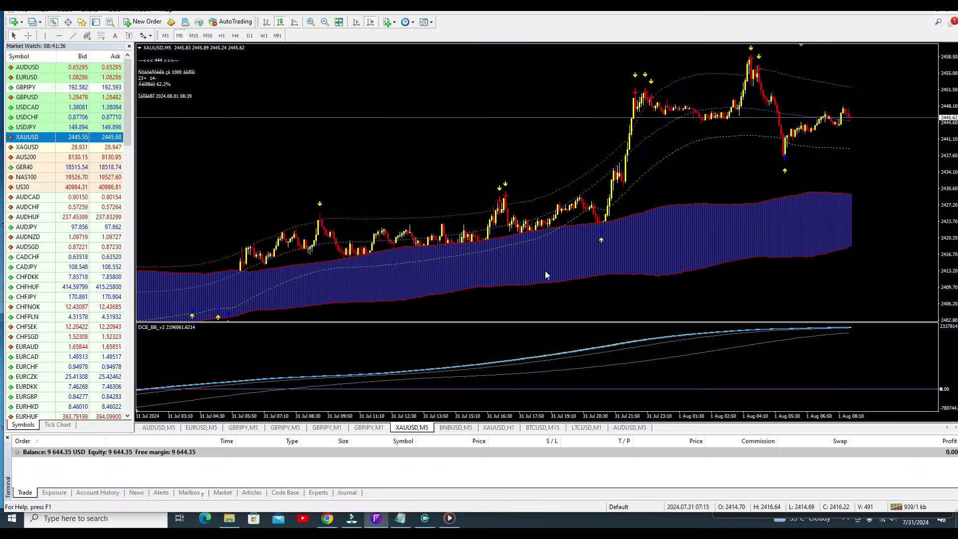
{"action": "left_click_drag", "start_coordinate": [263, 194], "coordinate": [750, 181]}
{"action": "scroll", "coordinate": [388, 153], "scroll_direction": "up", "scroll_amount": 10}
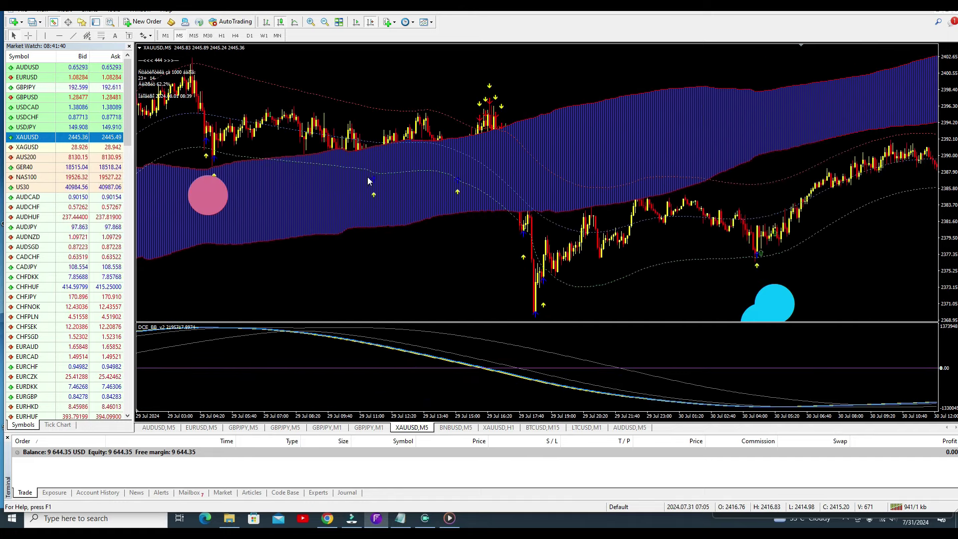
{"action": "scroll", "coordinate": [353, 205], "scroll_direction": "up", "scroll_amount": 10}
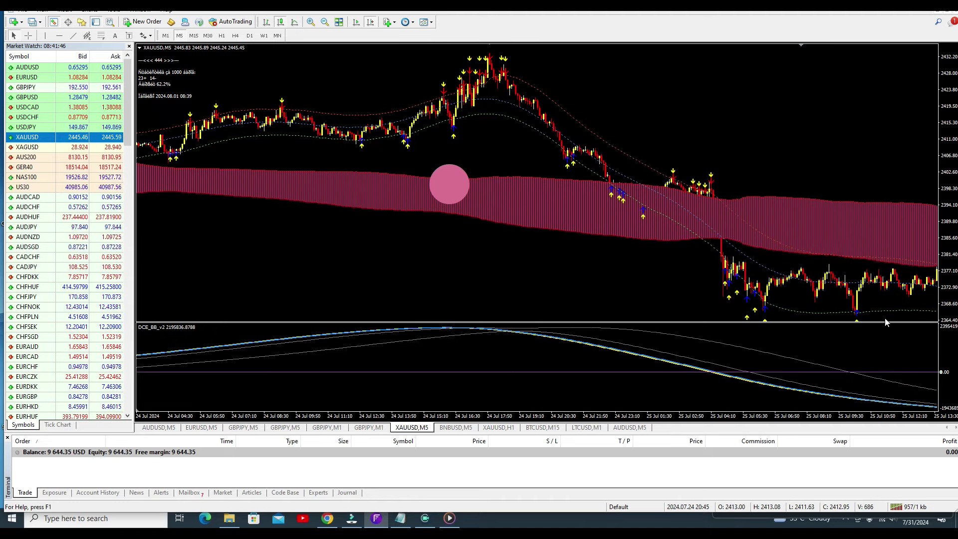
{"action": "left_click_drag", "start_coordinate": [480, 271], "coordinate": [891, 256]}
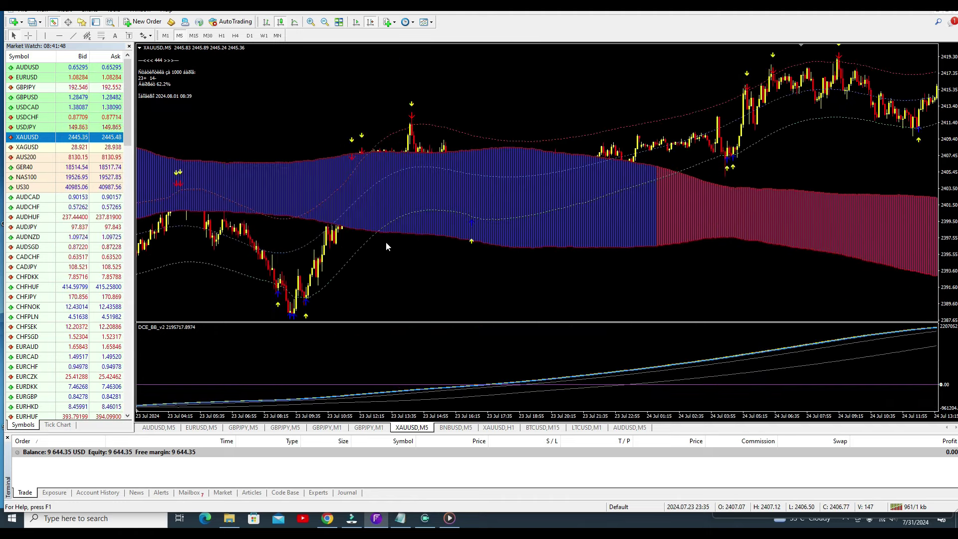
{"action": "left_click_drag", "start_coordinate": [385, 242], "coordinate": [848, 225]}
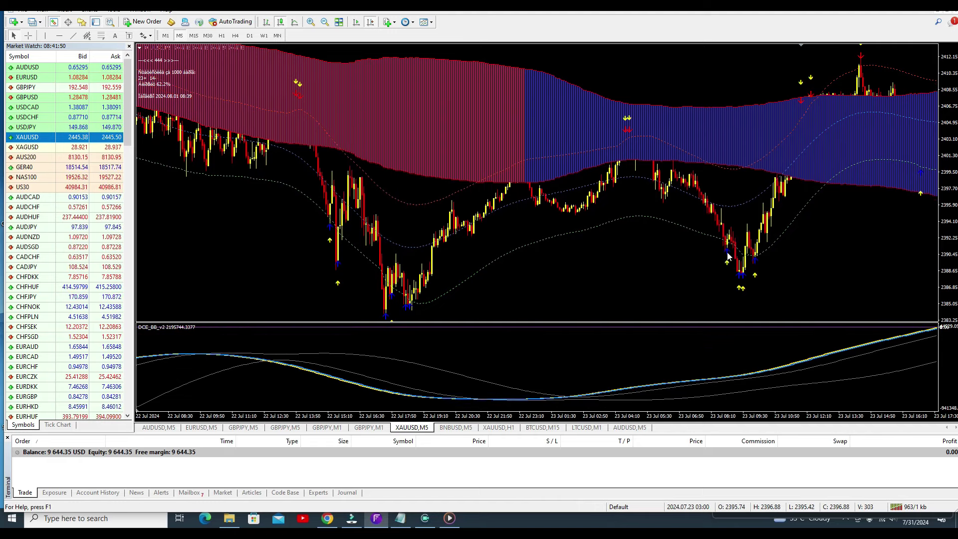
{"action": "left_click_drag", "start_coordinate": [419, 241], "coordinate": [857, 250]}
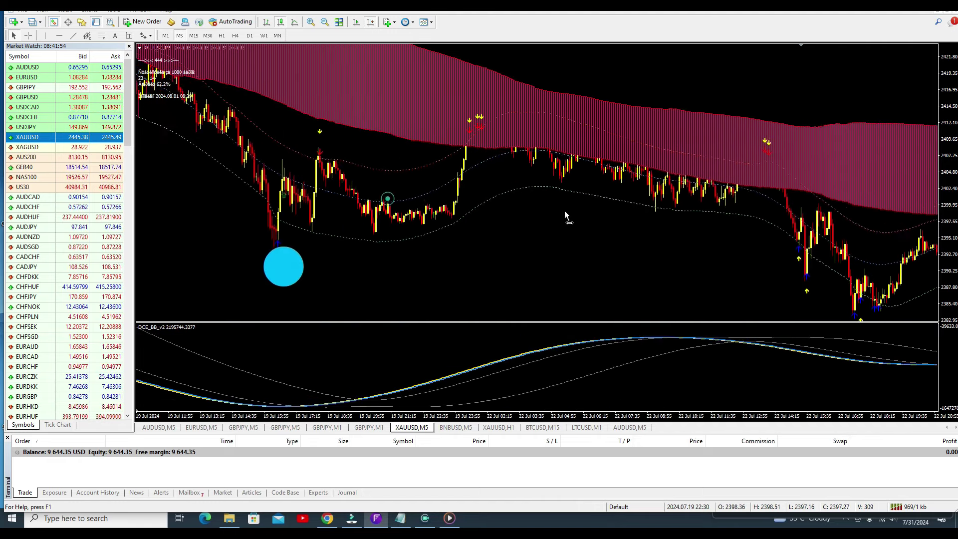
{"action": "left_click_drag", "start_coordinate": [564, 211], "coordinate": [823, 218]}
{"action": "left_click_drag", "start_coordinate": [221, 223], "coordinate": [808, 220]}
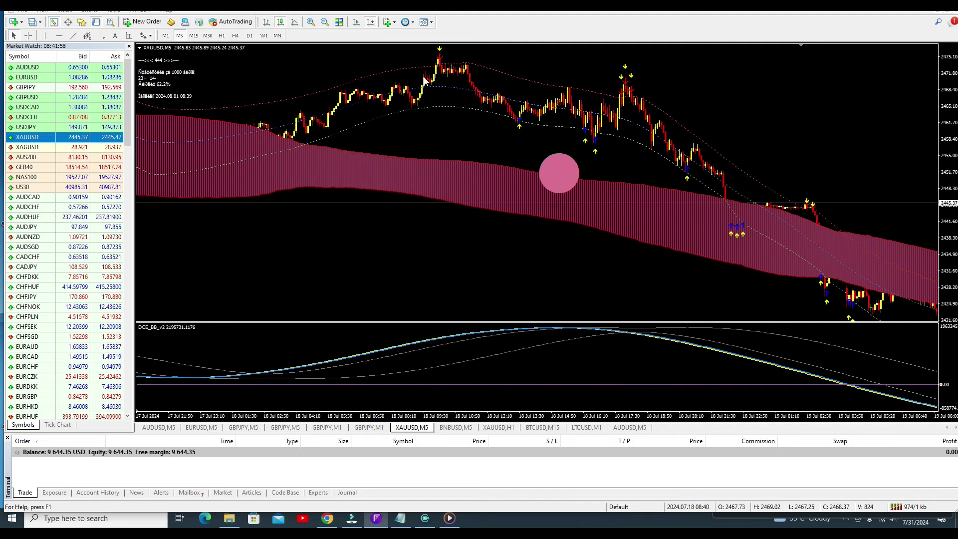
{"action": "left_click_drag", "start_coordinate": [669, 212], "coordinate": [852, 210]}
{"action": "mouse_move", "coordinate": [263, 214]}
{"action": "left_mouse_down"}
{"action": "mouse_move", "coordinate": [684, 128]}
{"action": "mouse_move", "coordinate": [723, 133]}
{"action": "left_mouse_up"}
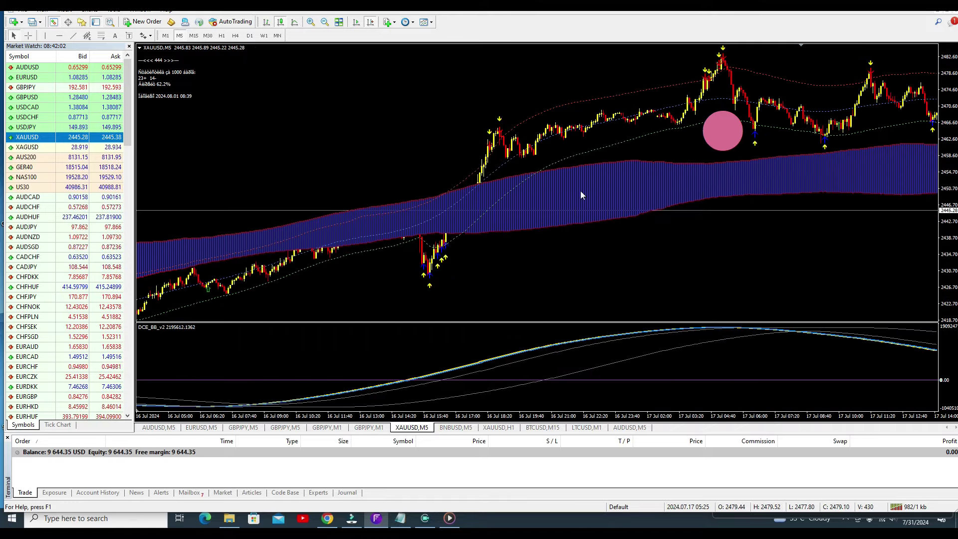
{"action": "left_click_drag", "start_coordinate": [280, 178], "coordinate": [791, 116]}
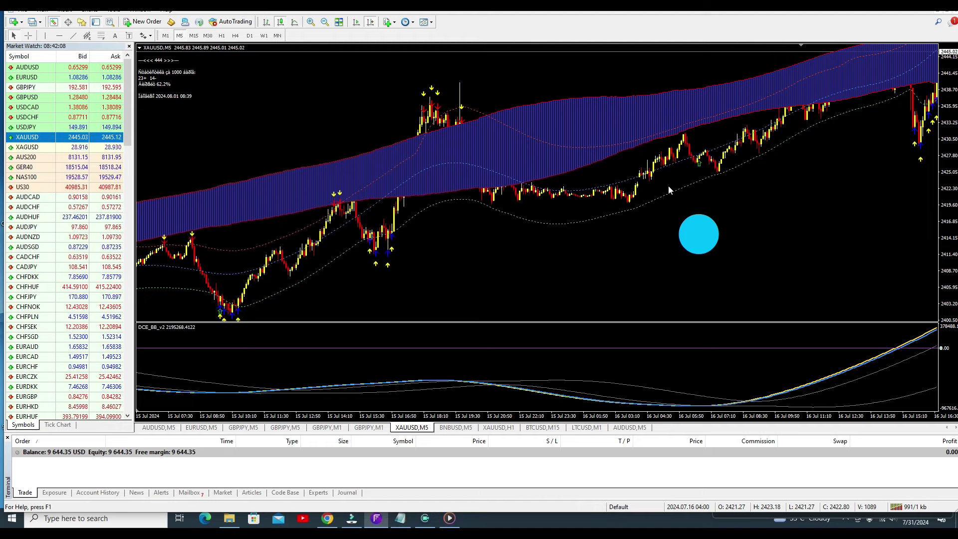
{"action": "left_click_drag", "start_coordinate": [815, 157], "coordinate": [412, 141]}
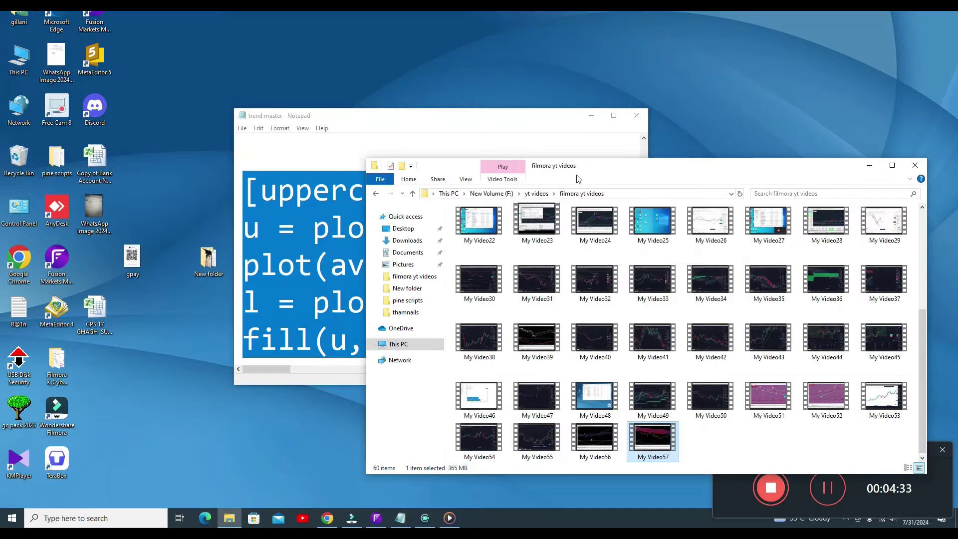
Clear the open windows, open the trend master text file from the pine scripts folder and copy its entire code
{"action": "left_click", "coordinate": [870, 165]}
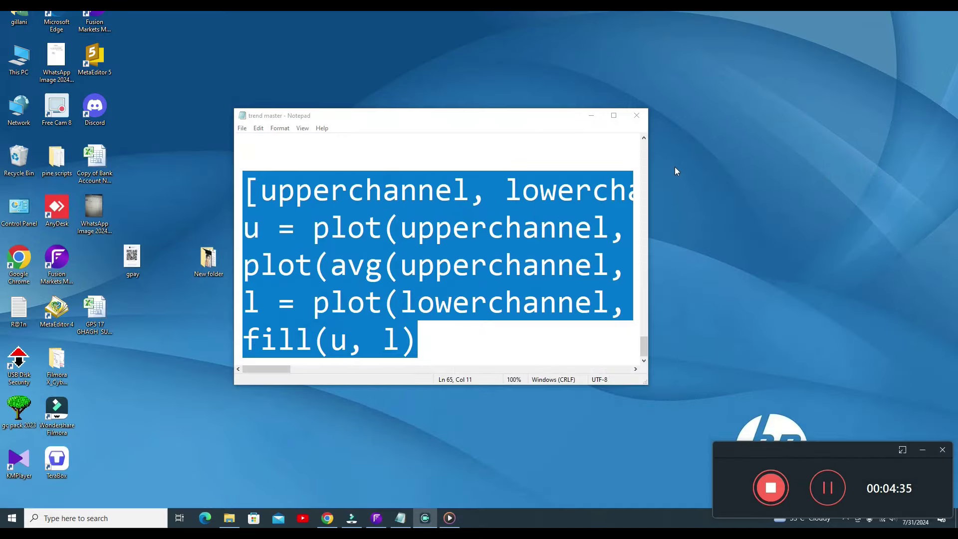
{"action": "left_click", "coordinate": [645, 121]}
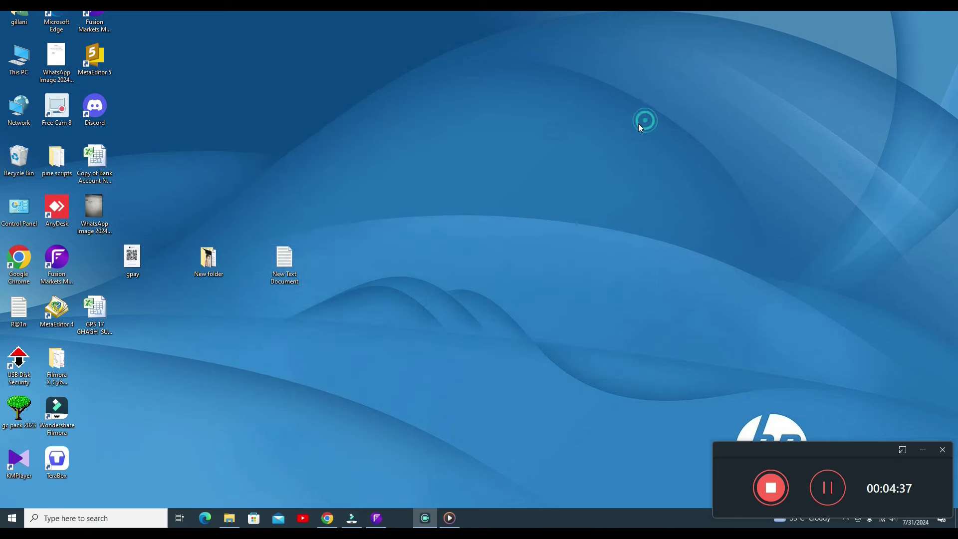
{"action": "double_click", "coordinate": [61, 164]}
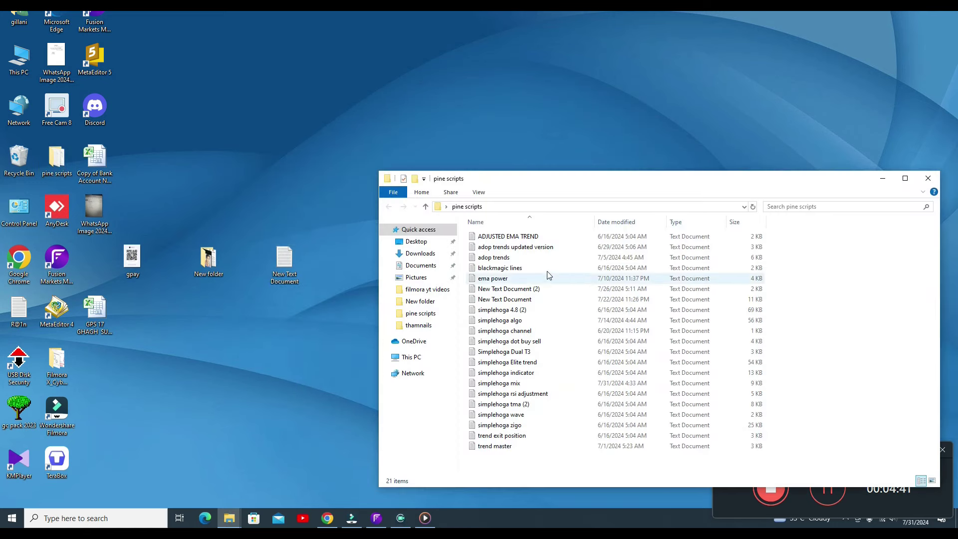
{"action": "double_click", "coordinate": [509, 446]}
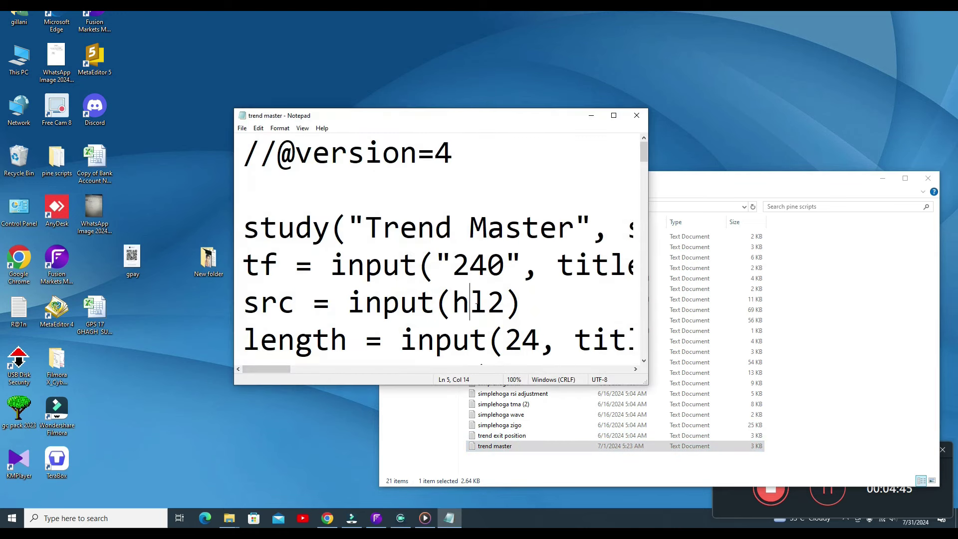
{"action": "key", "text": "ctrl+a"}
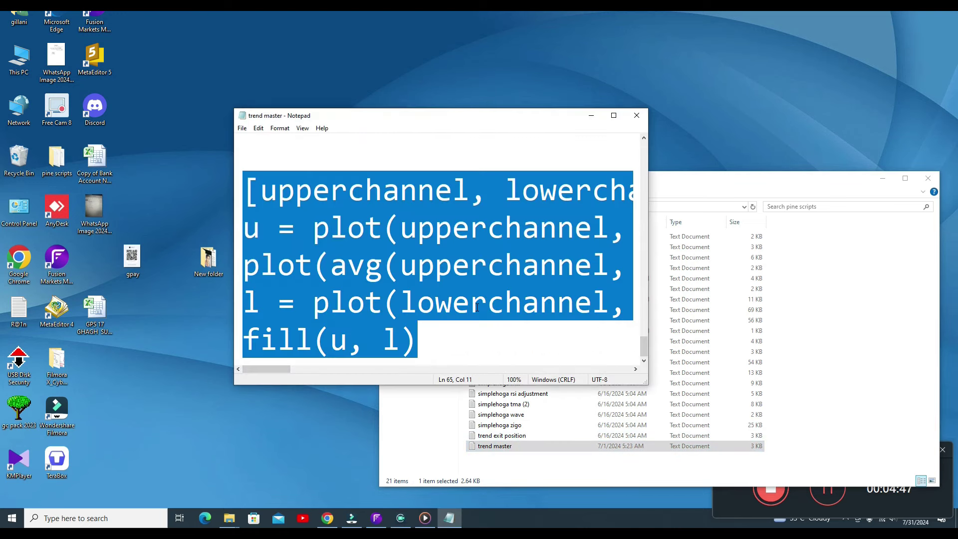
Switch to TradingView, replace the untitled Pine script with the copied Trend Master code and add it to the XAUUSD chart
{"action": "left_click", "coordinate": [327, 518]}
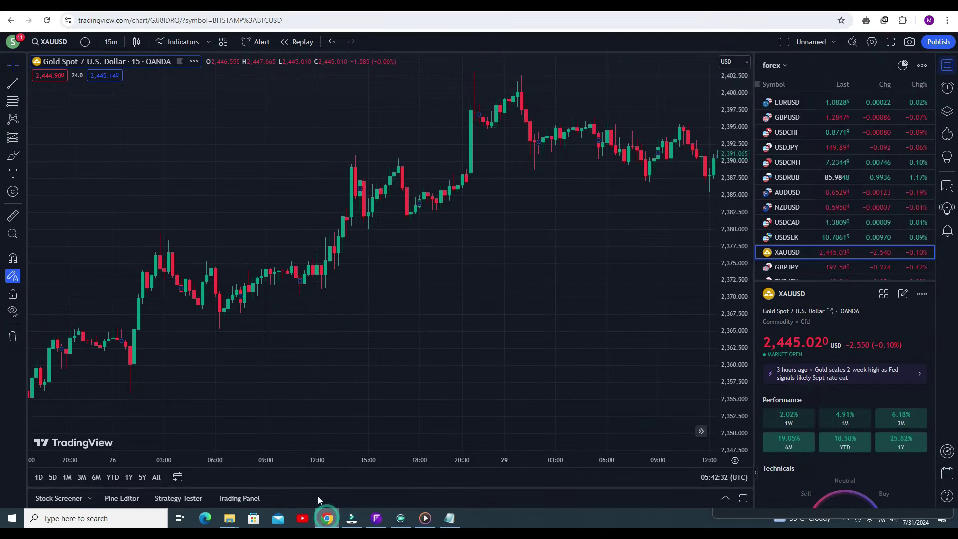
{"action": "left_click", "coordinate": [120, 497]}
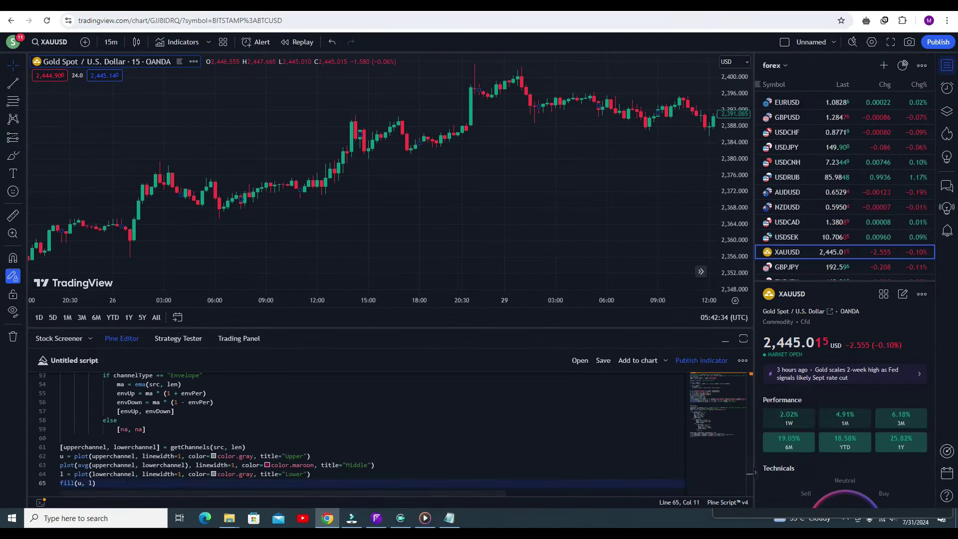
{"action": "left_click", "coordinate": [173, 411]}
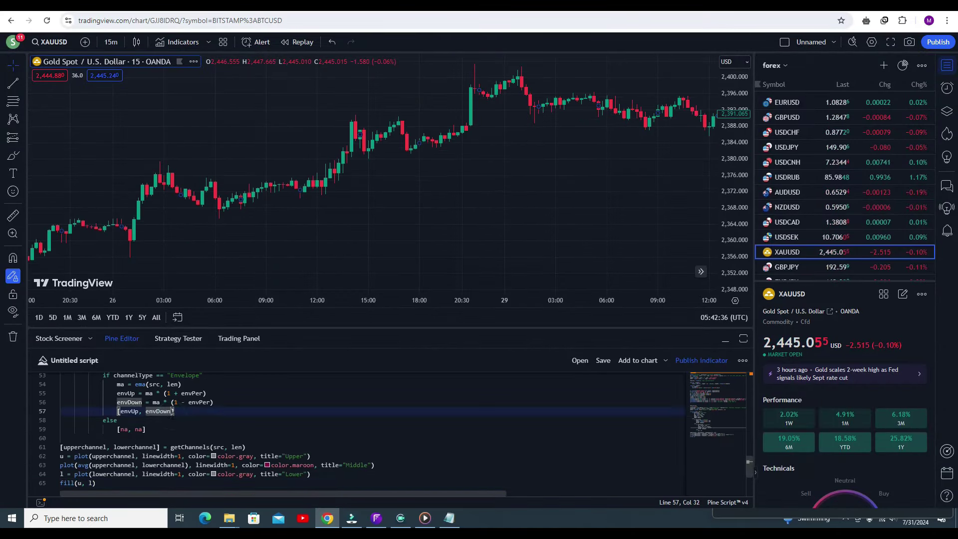
{"action": "key", "text": "ctrl+a"}
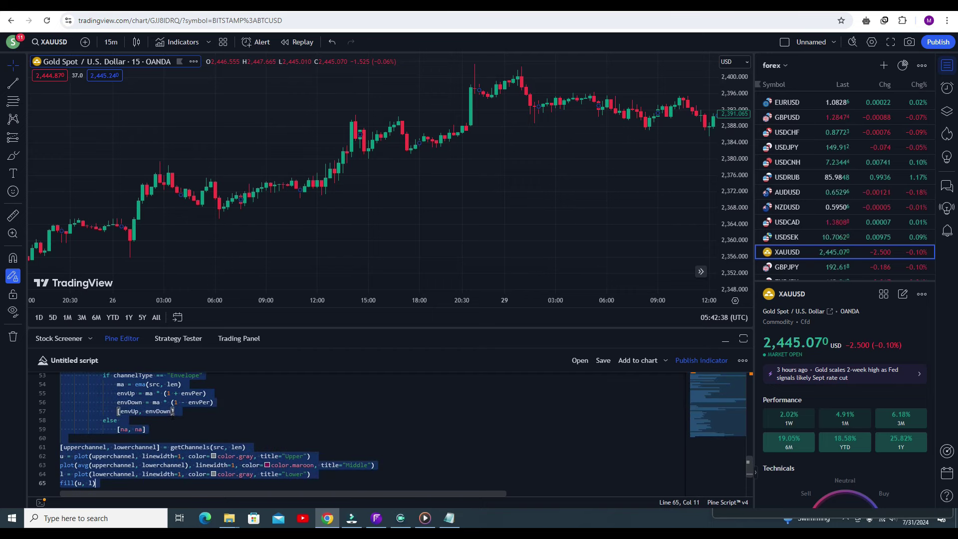
{"action": "key", "text": "ctrl+v"}
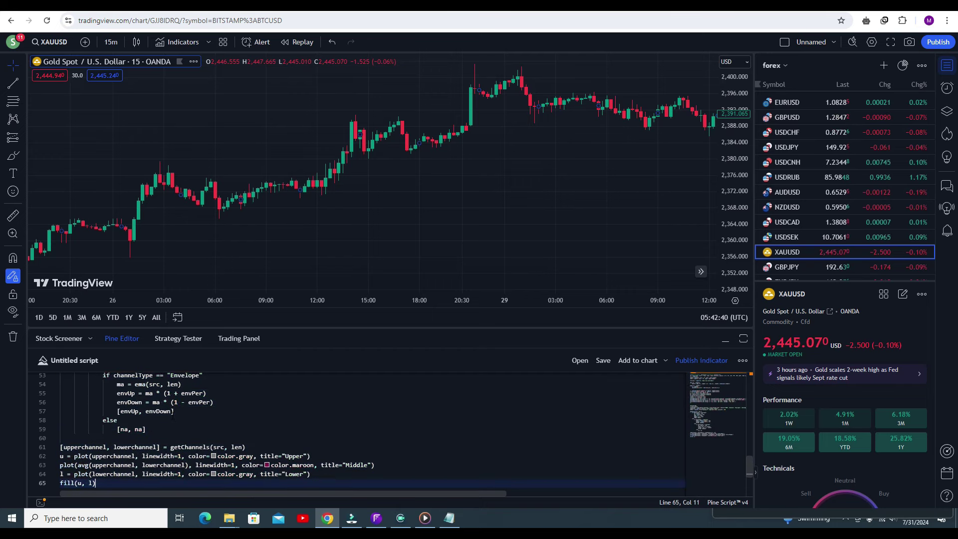
{"action": "left_click", "coordinate": [648, 362]}
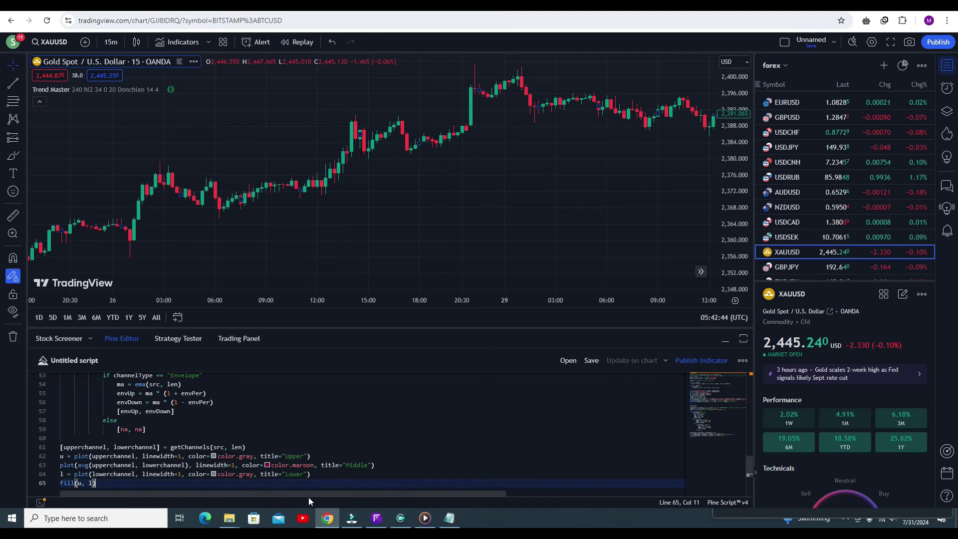
Open the simplehoga 4.8 (2) text file from the pine scripts folder and copy its entire code
{"action": "mouse_move", "coordinate": [229, 524]}
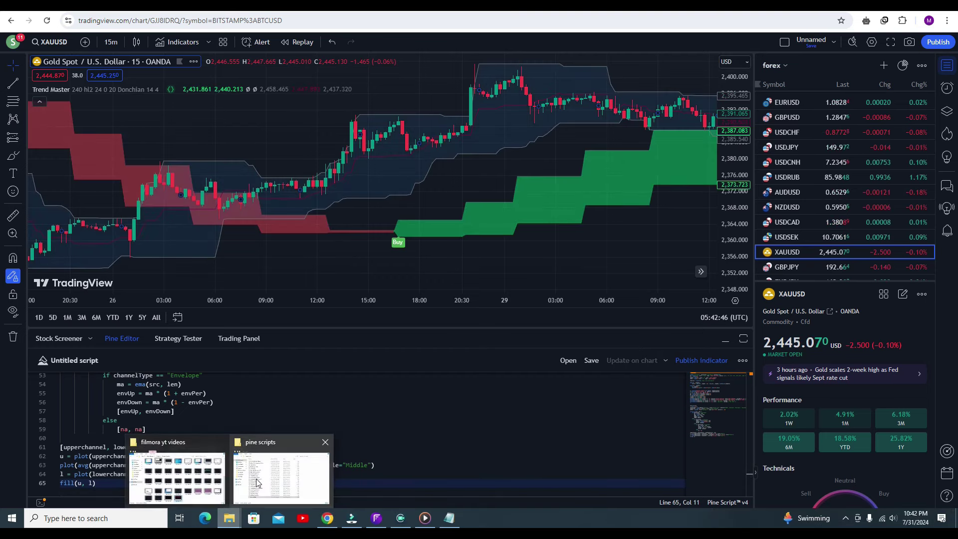
{"action": "left_click", "coordinate": [282, 476]}
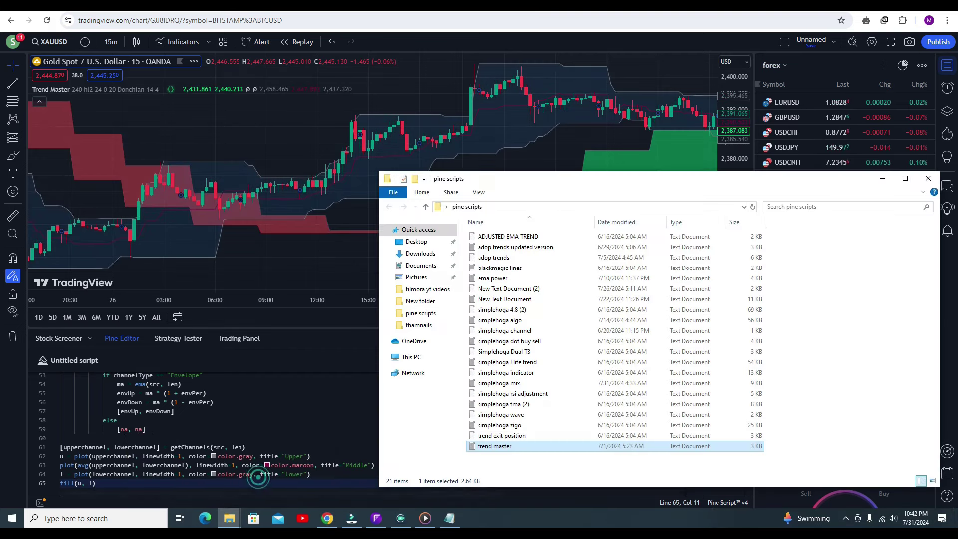
{"action": "double_click", "coordinate": [524, 309]}
{"action": "left_click", "coordinate": [522, 309]}
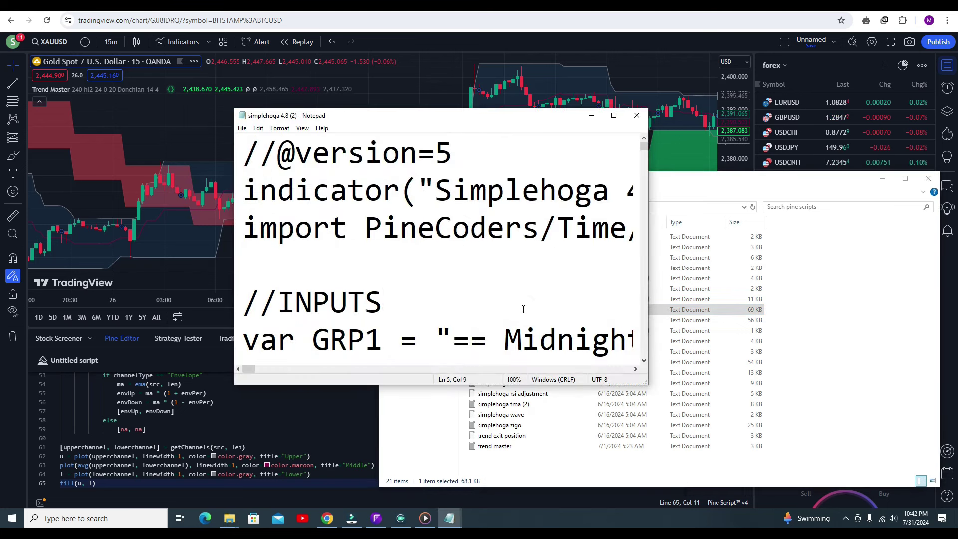
{"action": "key", "text": "ctrl+a"}
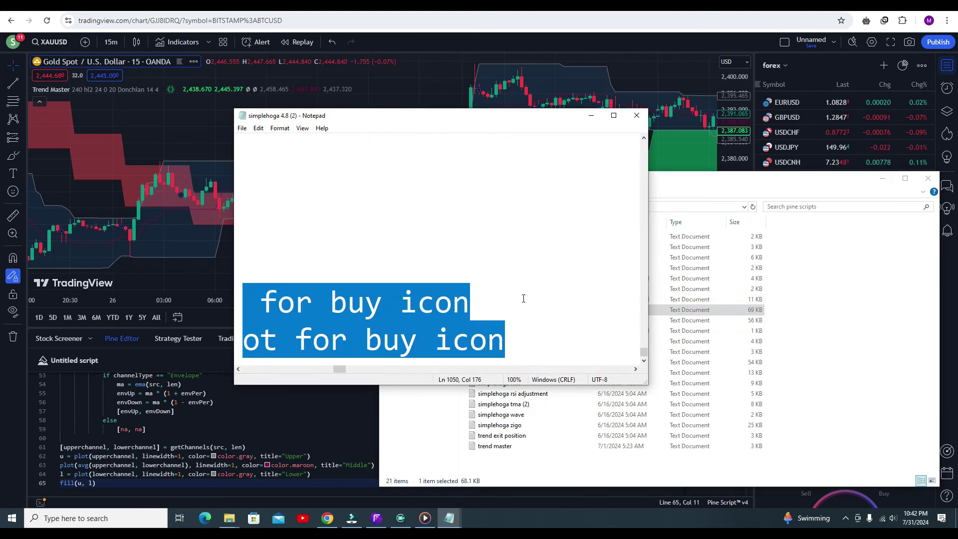
Replace the untitled Pine script with the copied Simplehoga 4.8 code and add it to the chart as a separate indicator
{"action": "left_click", "coordinate": [241, 413]}
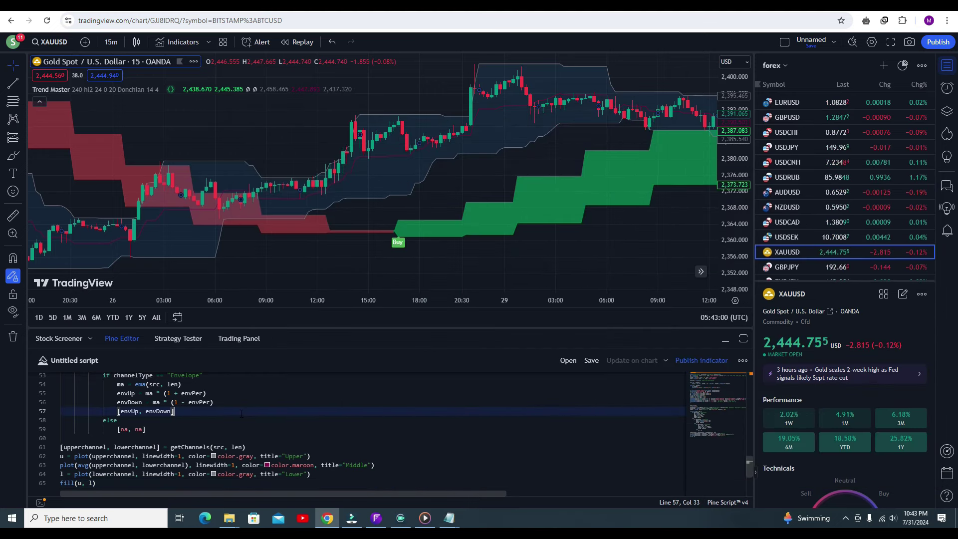
{"action": "key", "text": "ctrl+a"}
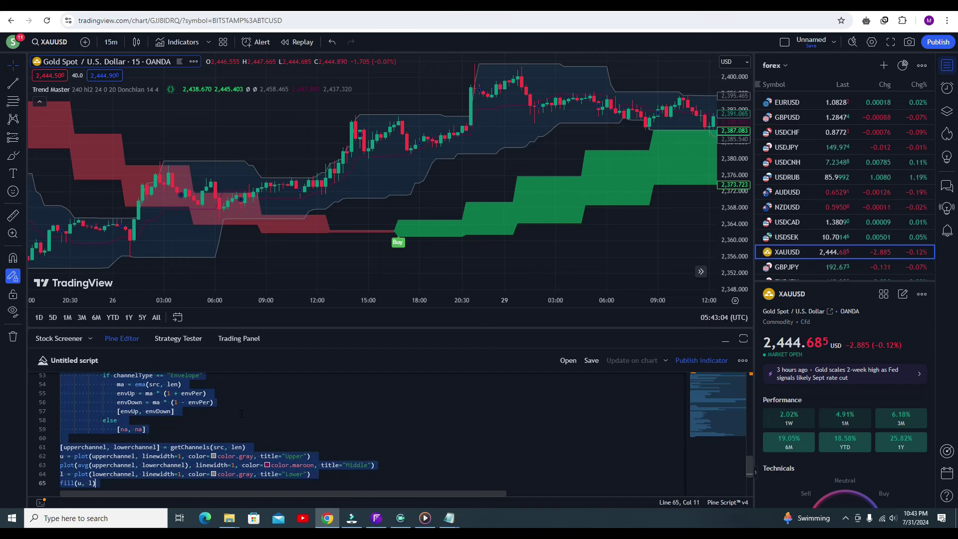
{"action": "key", "text": "ctrl+v"}
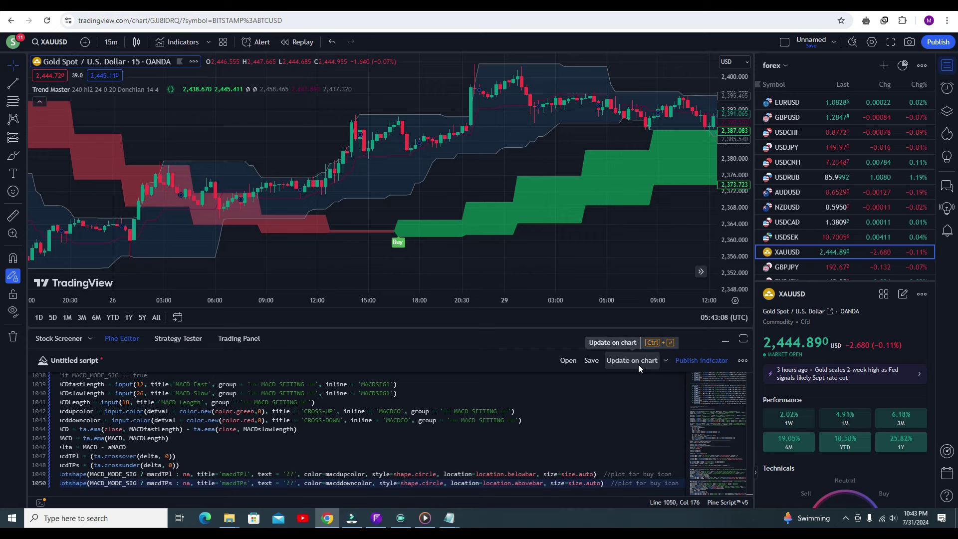
{"action": "left_click", "coordinate": [666, 361]}
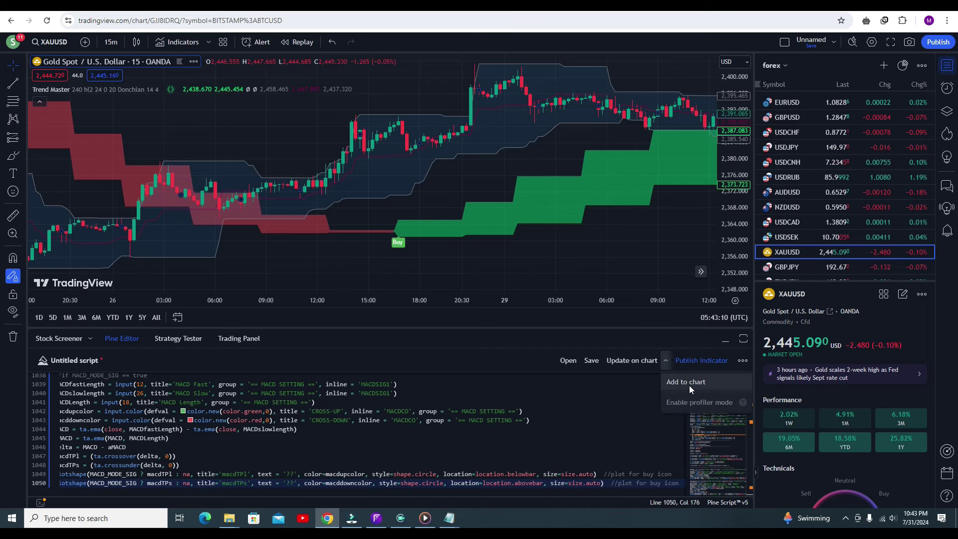
{"action": "left_click", "coordinate": [688, 383]}
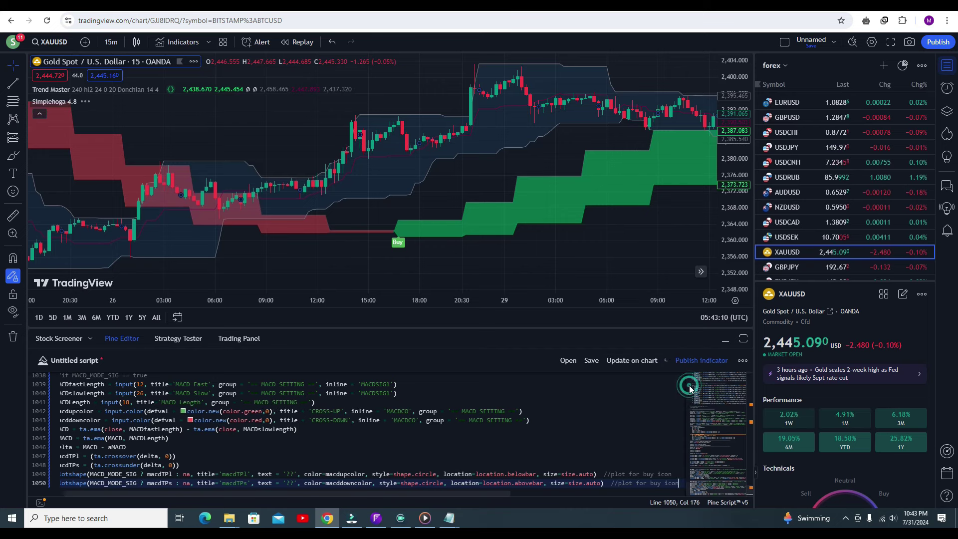
{"action": "left_click", "coordinate": [724, 340]}
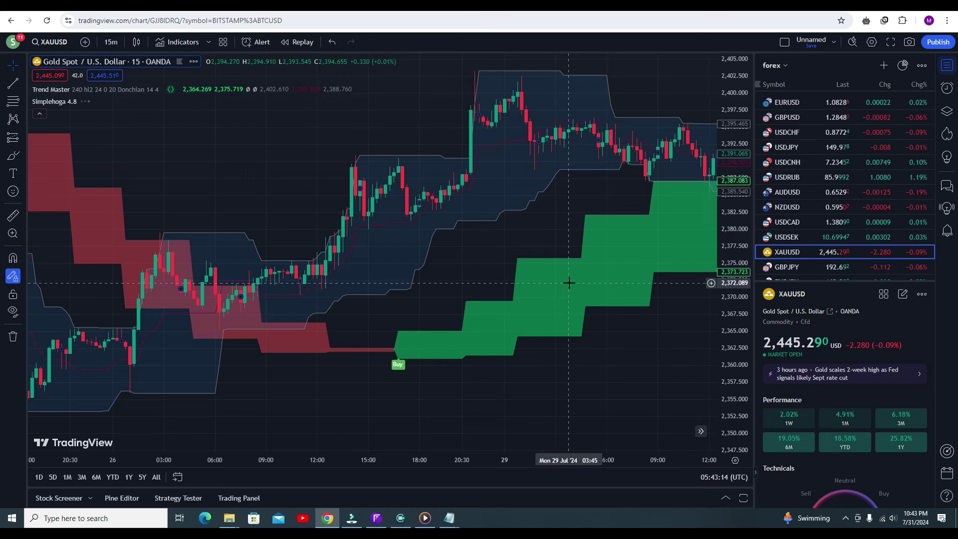
In the Simplehoga 4.8 inputs, disable the table status and 3 Candle Engulfing Signal, and set the Stochastic RSI background length to 75
{"action": "left_click_drag", "start_coordinate": [521, 278], "coordinate": [235, 291]}
{"action": "left_click_drag", "start_coordinate": [462, 294], "coordinate": [213, 321]}
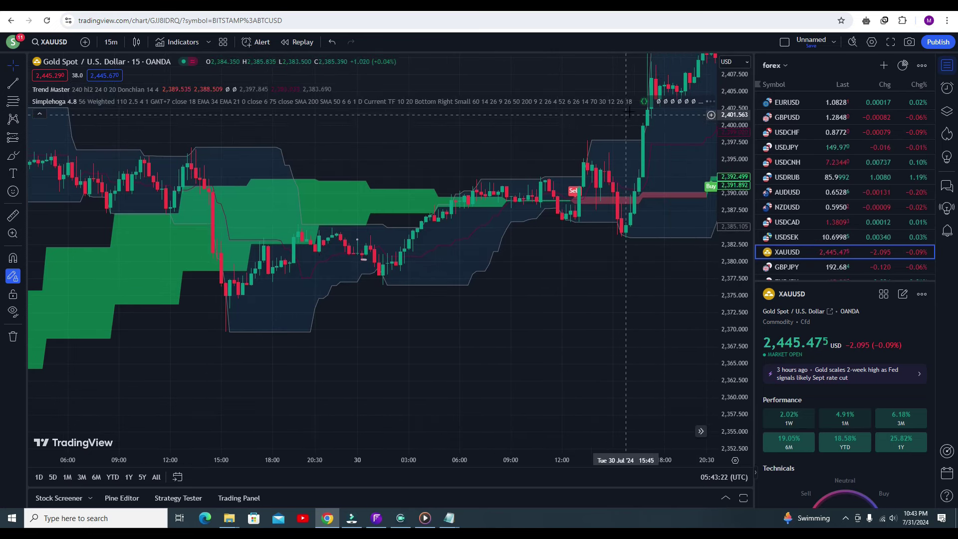
{"action": "mouse_move", "coordinate": [580, 104]}
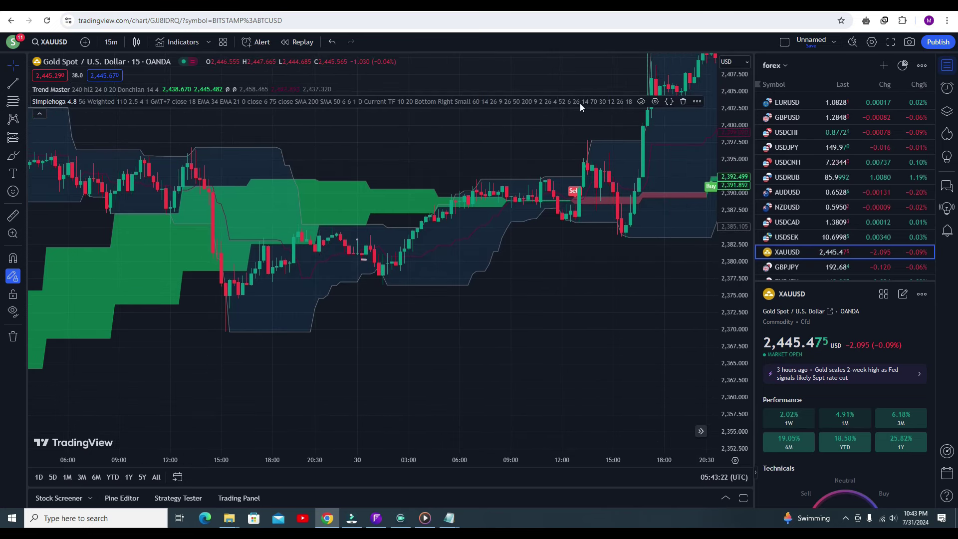
{"action": "left_click", "coordinate": [655, 102]}
{"action": "scroll", "coordinate": [517, 213], "scroll_direction": "down", "scroll_amount": 2}
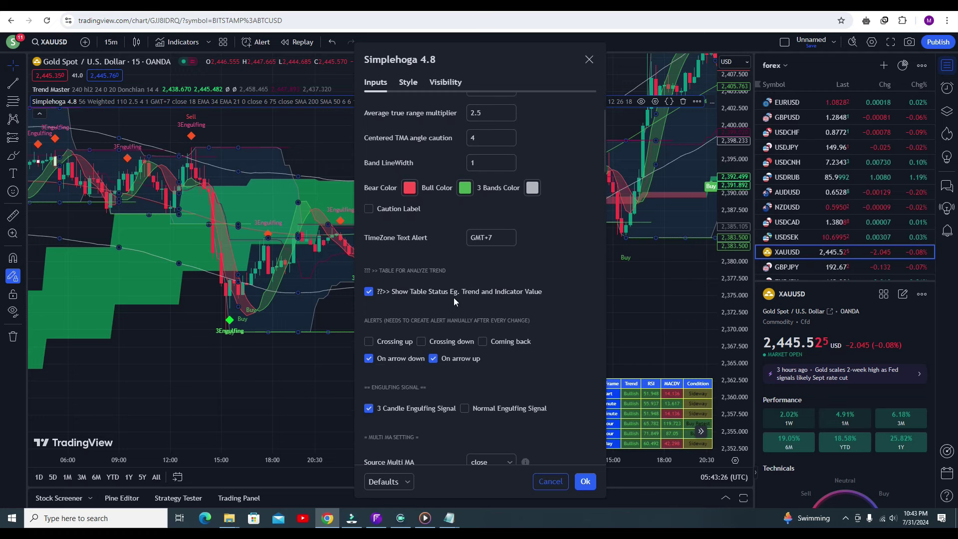
{"action": "scroll", "coordinate": [445, 259], "scroll_direction": "down", "scroll_amount": 4}
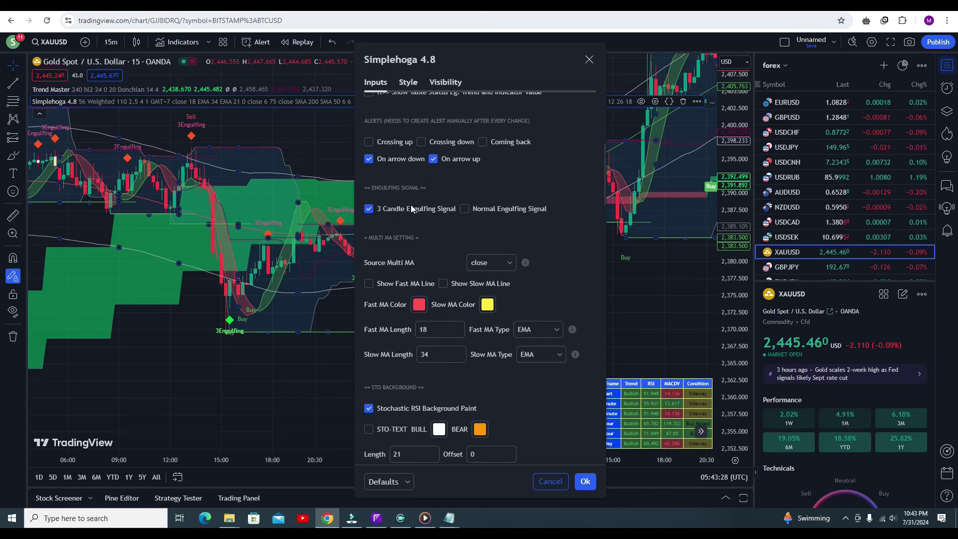
{"action": "scroll", "coordinate": [424, 208], "scroll_direction": "down", "scroll_amount": 4}
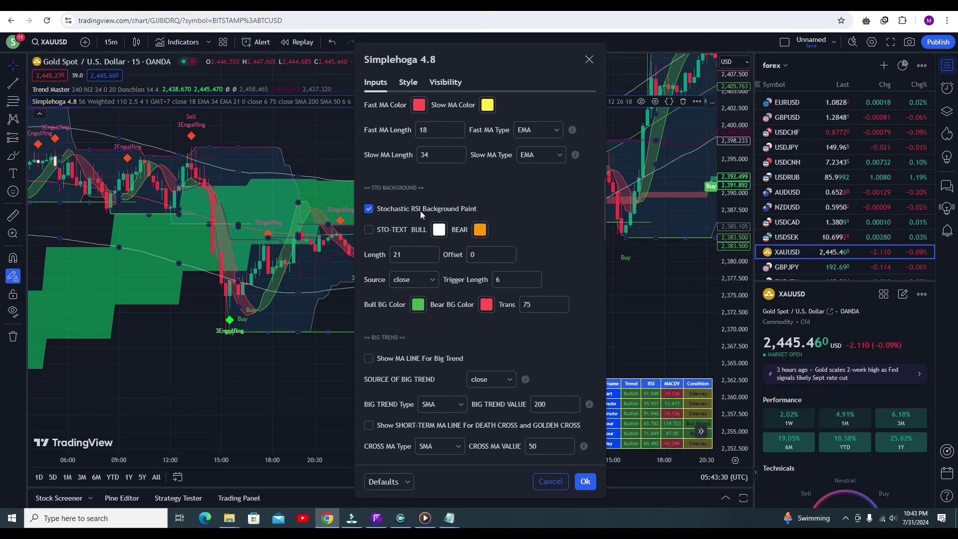
{"action": "left_click", "coordinate": [410, 253]}
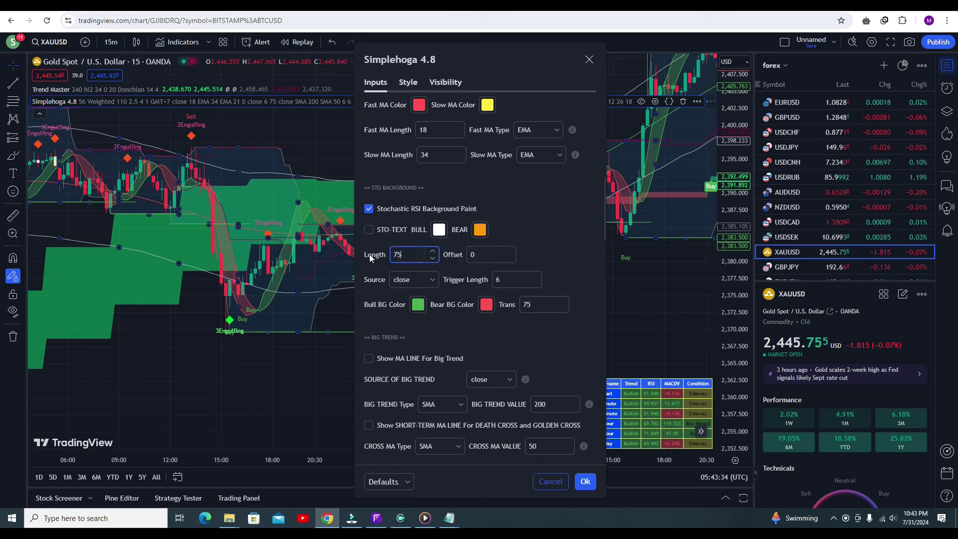
{"action": "scroll", "coordinate": [439, 324], "scroll_direction": "down", "scroll_amount": 4}
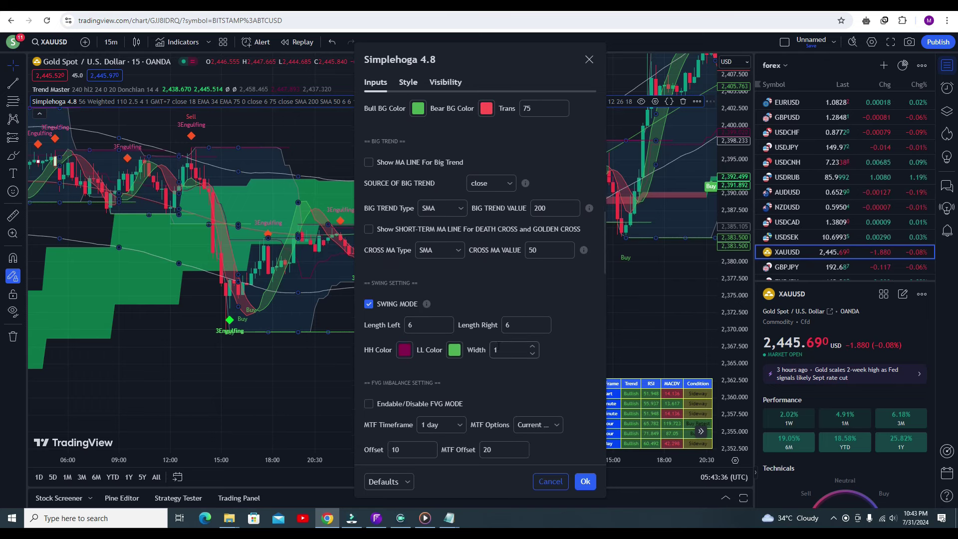
{"action": "left_click", "coordinate": [585, 481]}
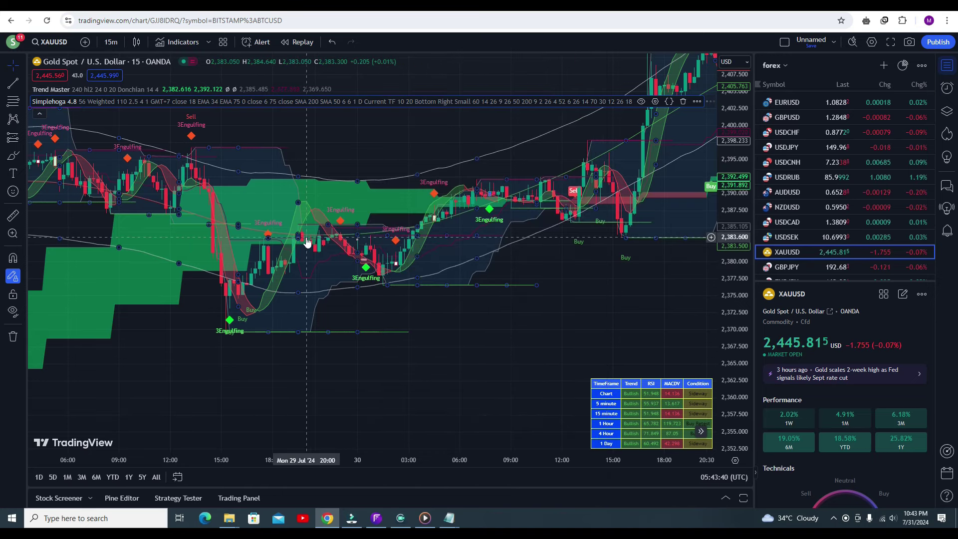
Go back to 24 July on the 15-minute XAUUSD chart and compare the Trend Master Sell zone with the Simplehoga signals up to 26 July
{"action": "left_click_drag", "start_coordinate": [165, 245], "coordinate": [627, 256]}
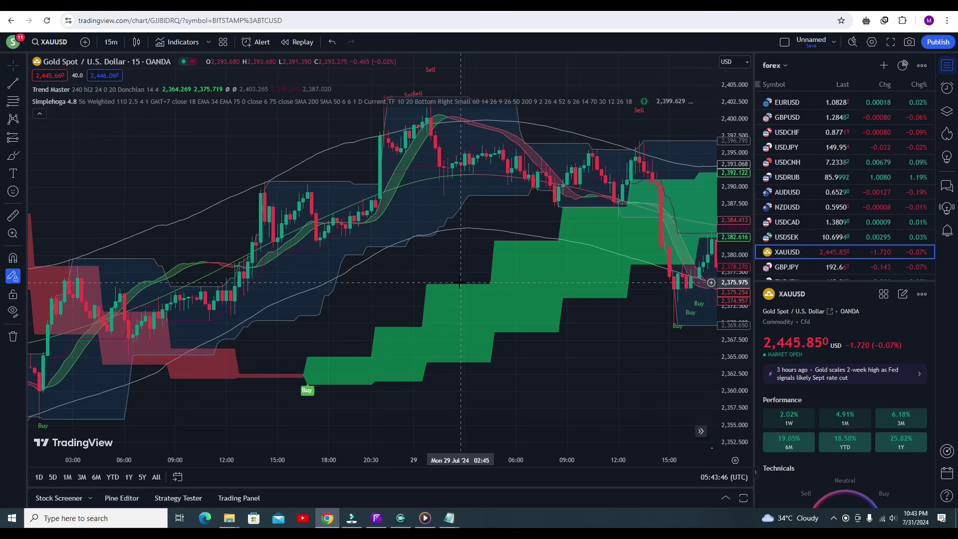
{"action": "left_click_drag", "start_coordinate": [260, 281], "coordinate": [641, 283]}
{"action": "left_click_drag", "start_coordinate": [289, 285], "coordinate": [559, 311]}
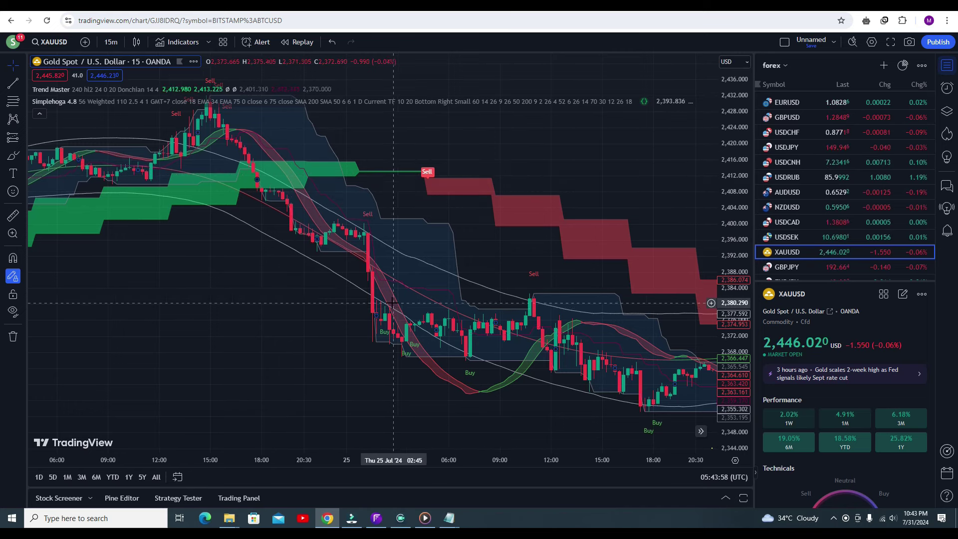
{"action": "scroll", "coordinate": [325, 293], "scroll_direction": "up", "scroll_amount": 3}
{"action": "left_click_drag", "start_coordinate": [231, 274], "coordinate": [580, 274]}
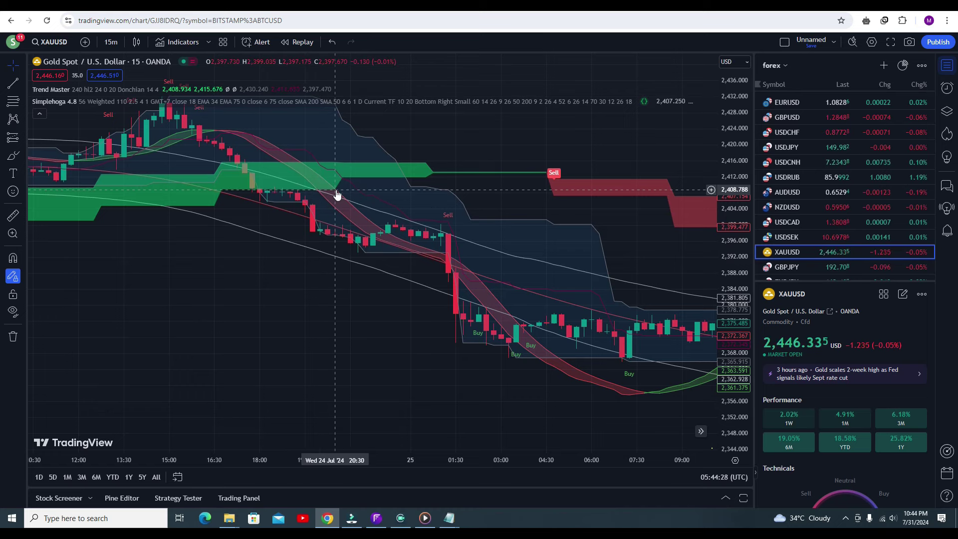
{"action": "left_click_drag", "start_coordinate": [674, 247], "coordinate": [389, 273]}
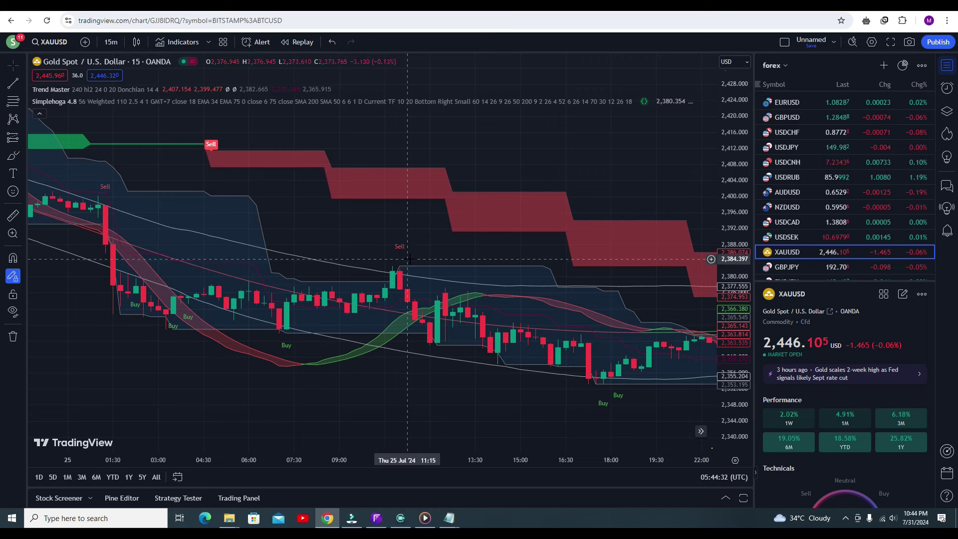
{"action": "left_click_drag", "start_coordinate": [330, 255], "coordinate": [87, 250]}
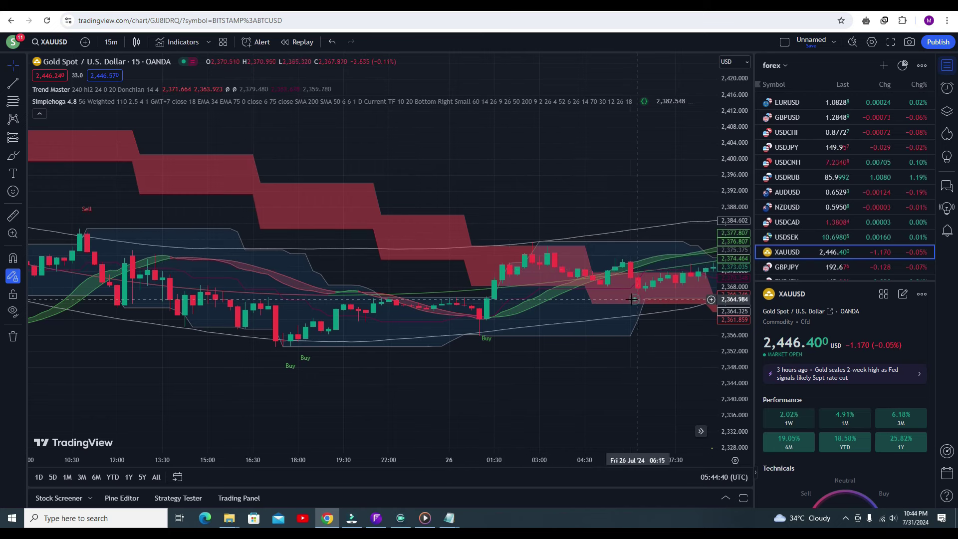
{"action": "left_click_drag", "start_coordinate": [642, 301], "coordinate": [426, 294]}
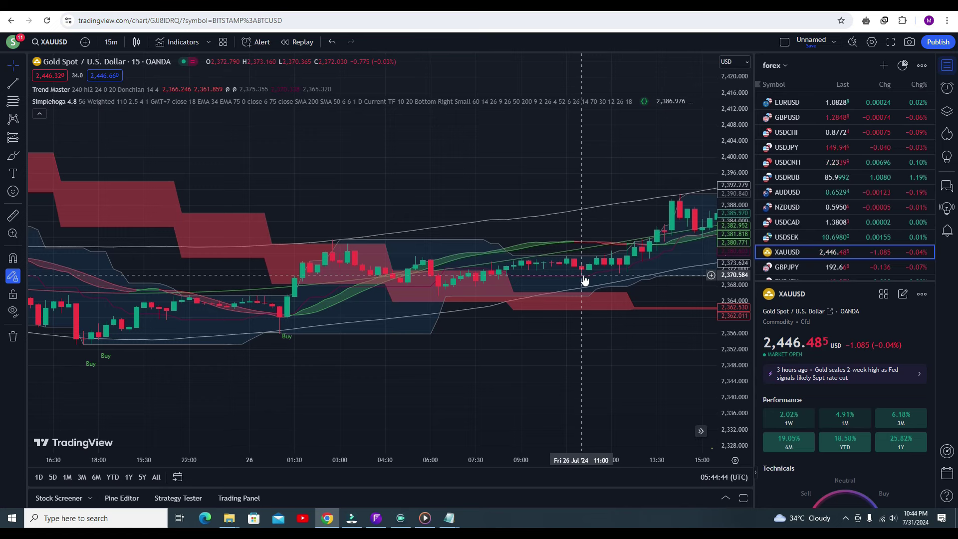
Examine the Trend Master Buy zones and the Simplehoga signals on the 15-minute chart from 26 July up to the latest candle
{"action": "left_click_drag", "start_coordinate": [614, 271], "coordinate": [377, 305]}
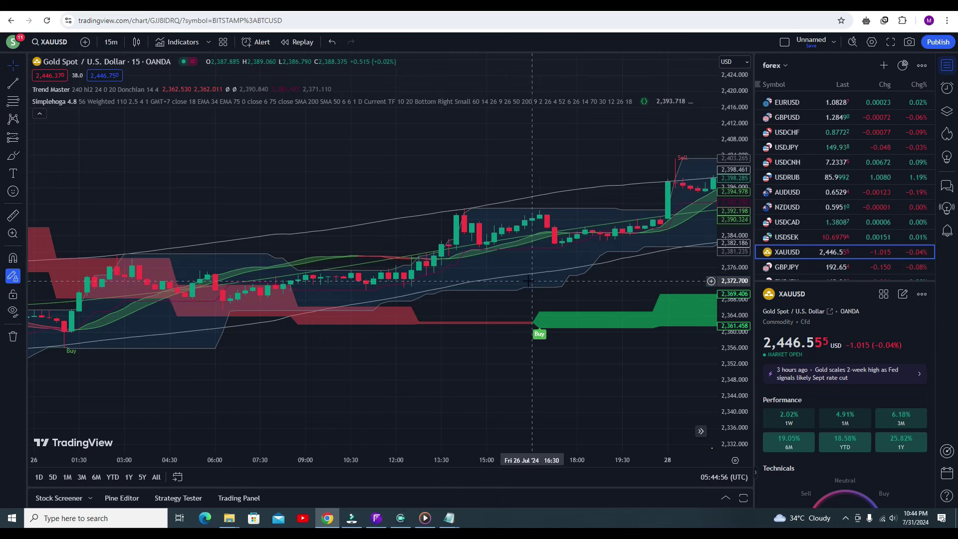
{"action": "left_click_drag", "start_coordinate": [593, 277], "coordinate": [240, 278]}
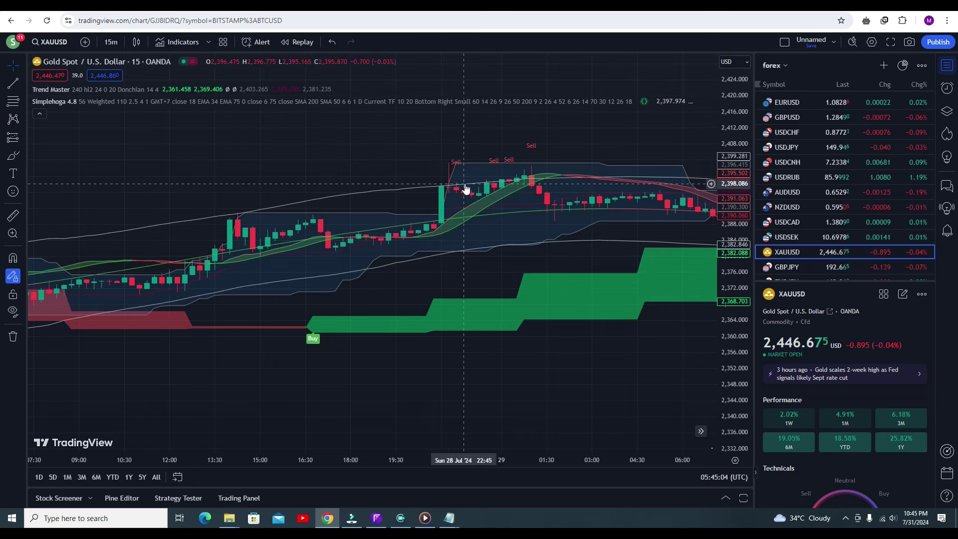
{"action": "left_click_drag", "start_coordinate": [566, 217], "coordinate": [200, 227]}
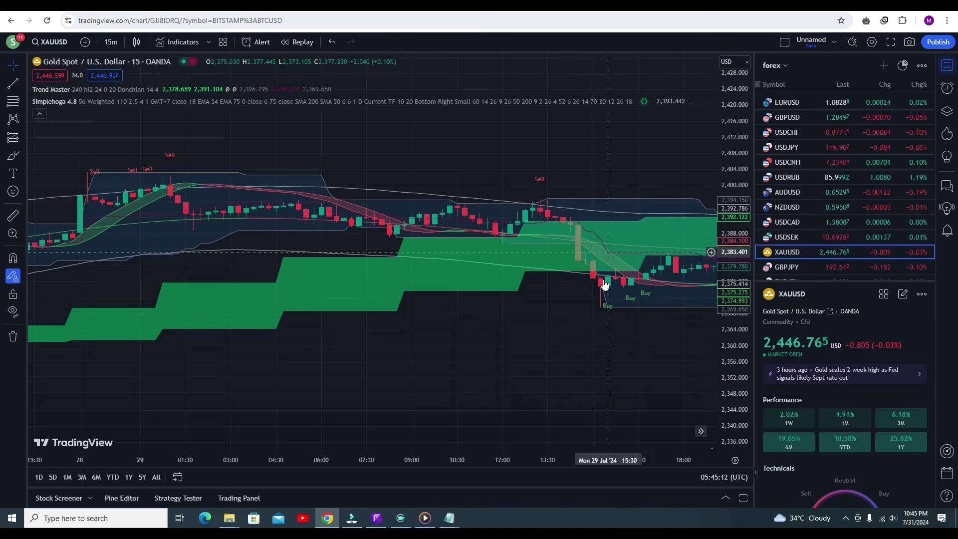
{"action": "left_click_drag", "start_coordinate": [670, 269], "coordinate": [449, 225]}
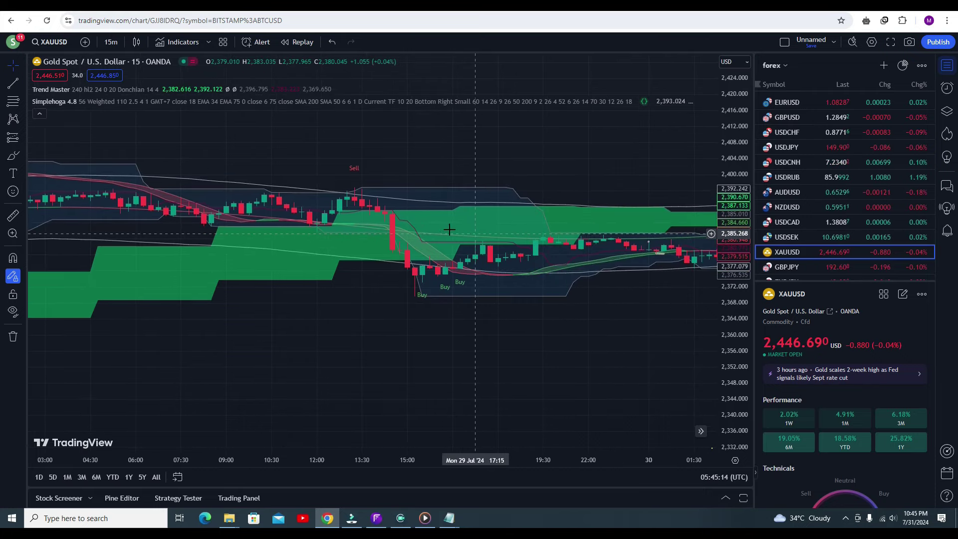
{"action": "left_click_drag", "start_coordinate": [552, 235], "coordinate": [310, 239]}
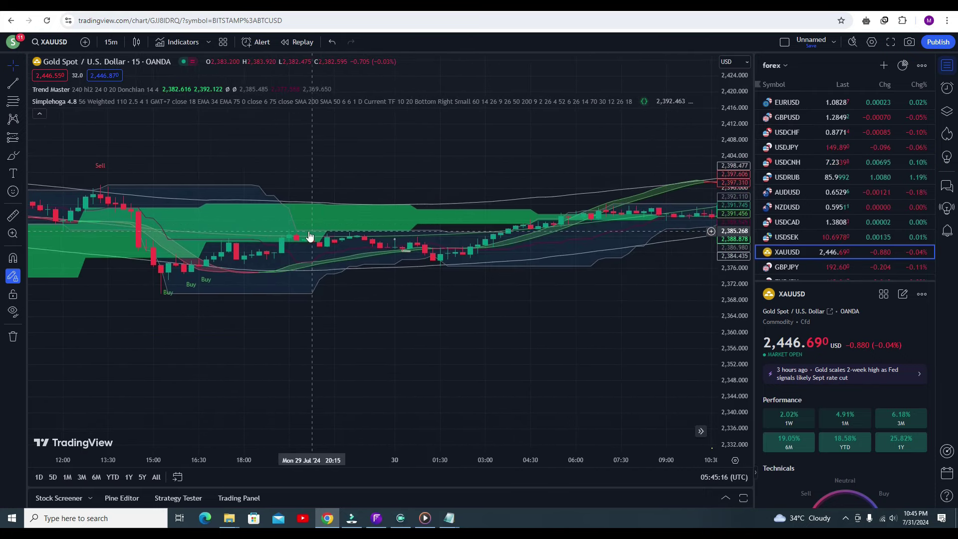
{"action": "left_click_drag", "start_coordinate": [608, 236], "coordinate": [439, 240]}
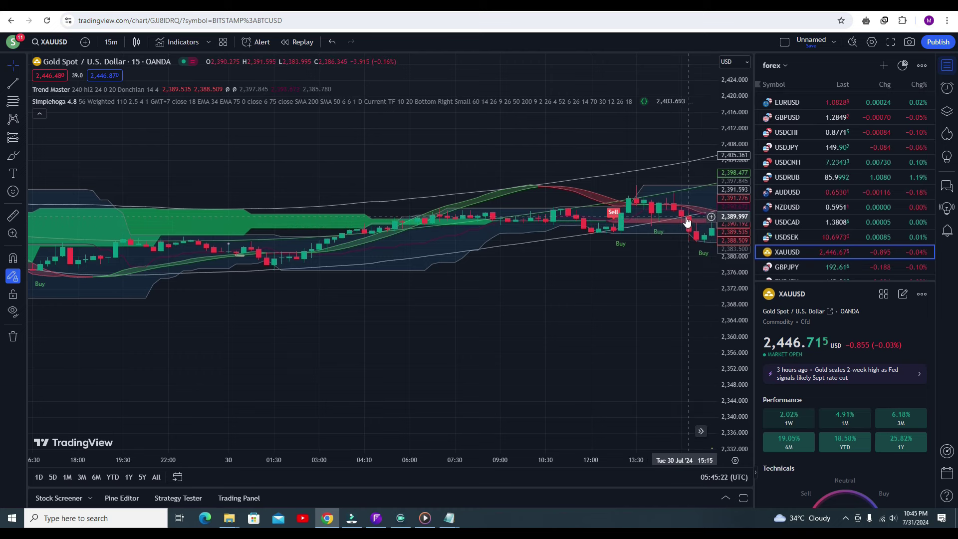
{"action": "left_click_drag", "start_coordinate": [694, 222], "coordinate": [300, 279]}
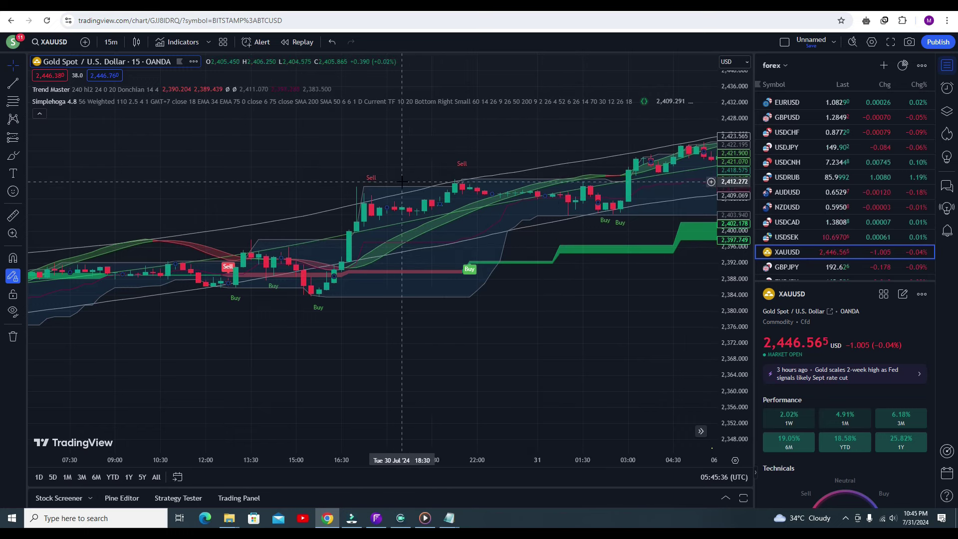
{"action": "left_click_drag", "start_coordinate": [589, 199], "coordinate": [165, 242]}
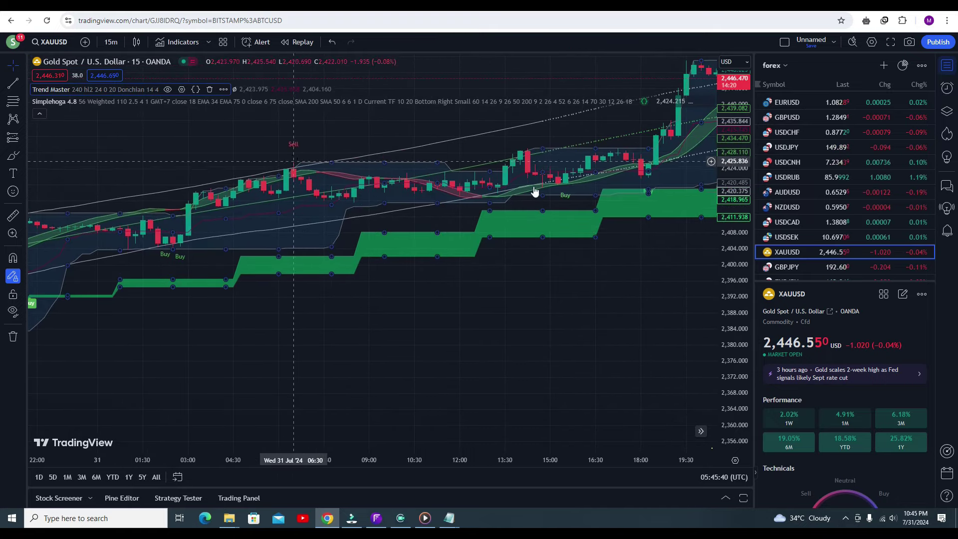
{"action": "left_click_drag", "start_coordinate": [589, 189], "coordinate": [105, 227]}
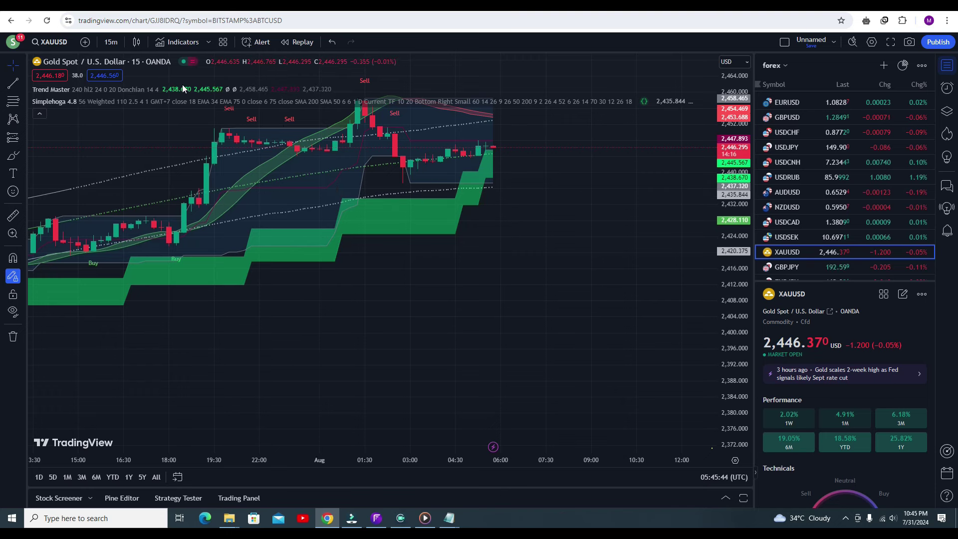
Switch the XAUUSD chart to the 5-minute interval and stretch the price scale around the latest candles
{"action": "left_click", "coordinate": [108, 42]}
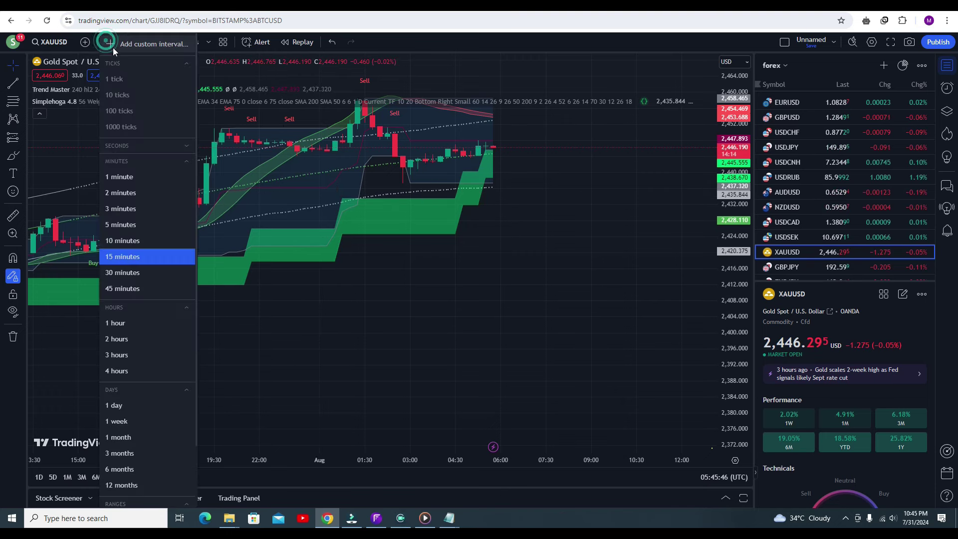
{"action": "left_click", "coordinate": [134, 225]}
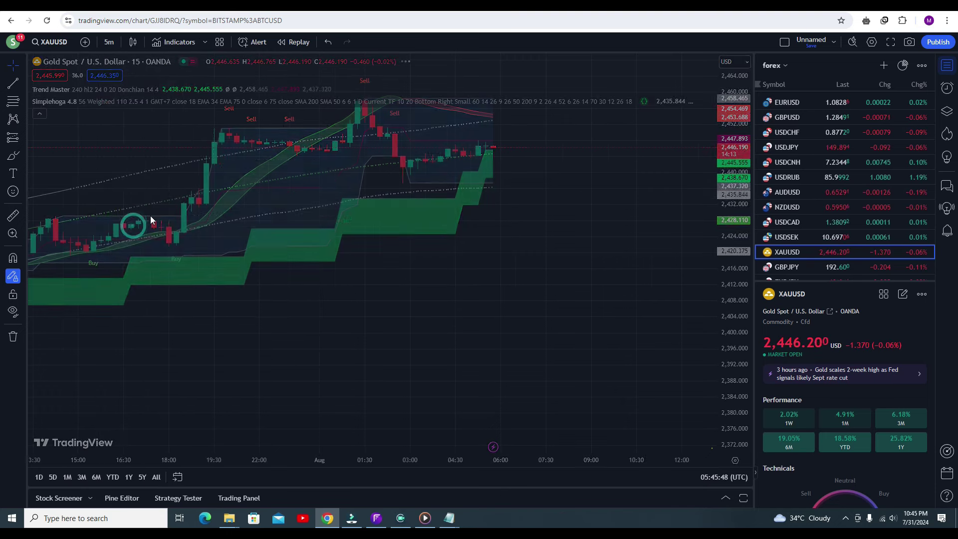
{"action": "left_click_drag", "start_coordinate": [380, 281], "coordinate": [383, 301]}
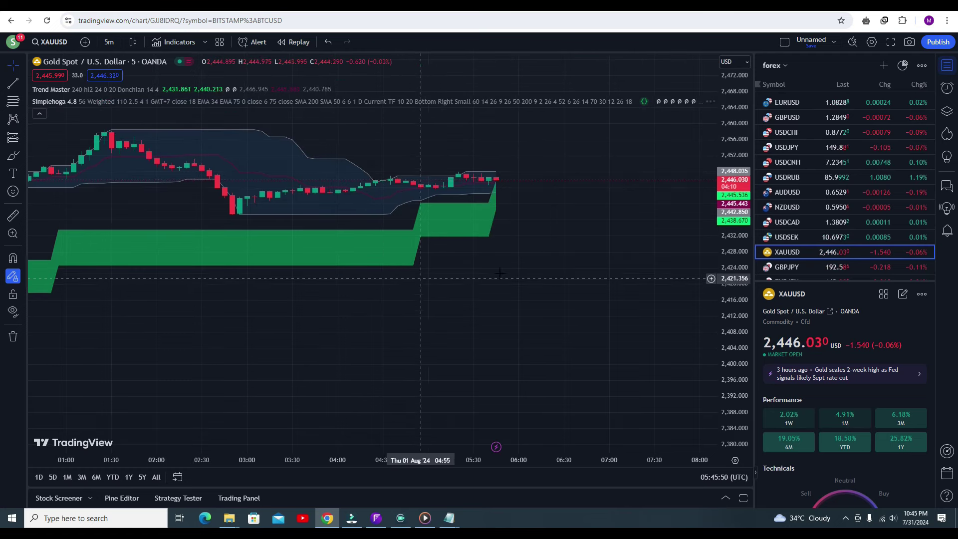
{"action": "left_click_drag", "start_coordinate": [722, 302], "coordinate": [709, 134]}
{"action": "left_click_drag", "start_coordinate": [313, 209], "coordinate": [418, 337]}
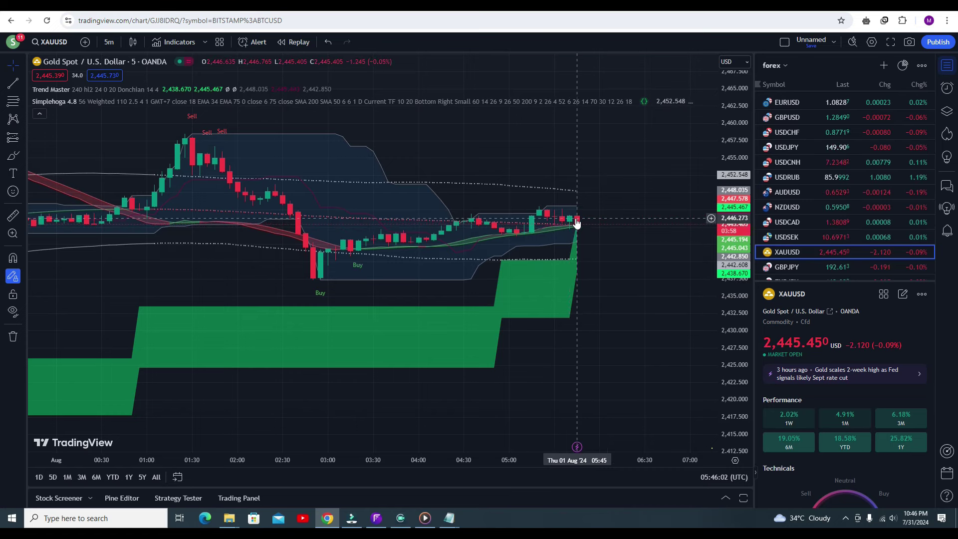
Go back from 1 August to 30 July on the 5-minute chart and examine the Trend Master Buy zone against the Simplehoga signals
{"action": "left_click_drag", "start_coordinate": [227, 231], "coordinate": [631, 167]}
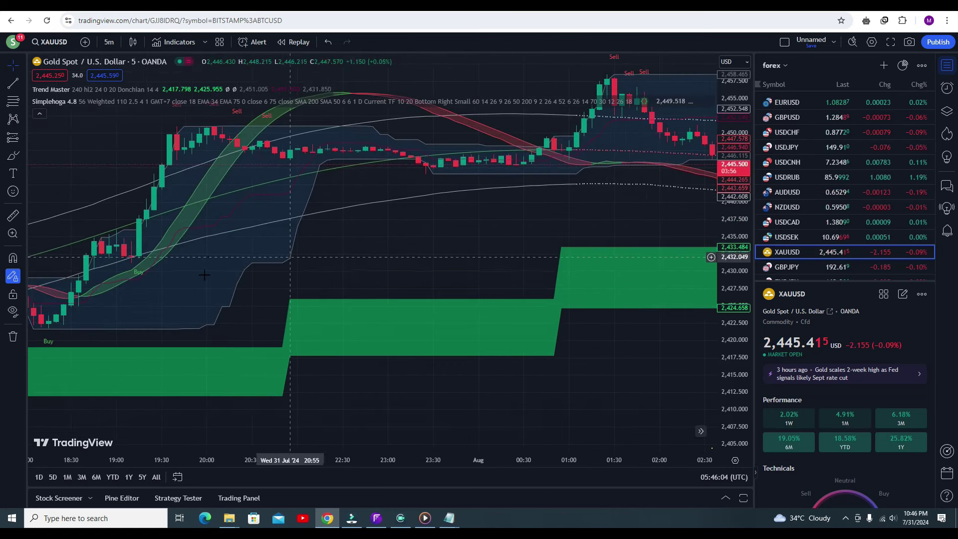
{"action": "left_click_drag", "start_coordinate": [208, 273], "coordinate": [580, 229]}
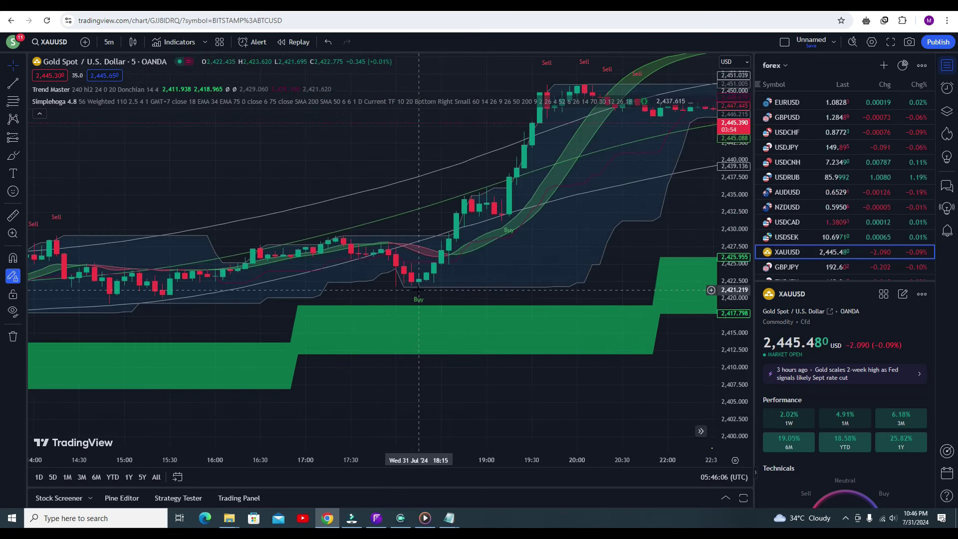
{"action": "left_click_drag", "start_coordinate": [187, 307], "coordinate": [662, 243]}
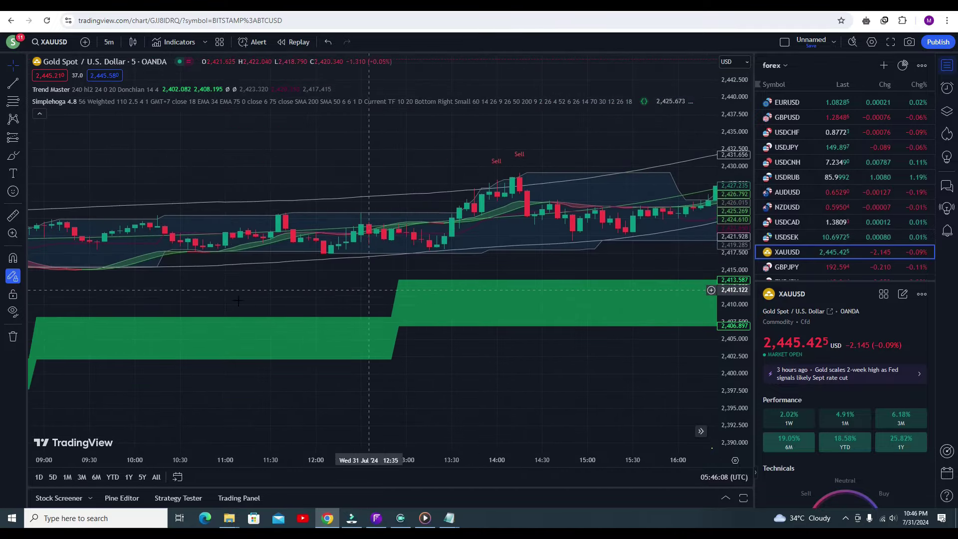
{"action": "left_click_drag", "start_coordinate": [226, 300], "coordinate": [679, 234]}
{"action": "left_click_drag", "start_coordinate": [205, 243], "coordinate": [668, 225]}
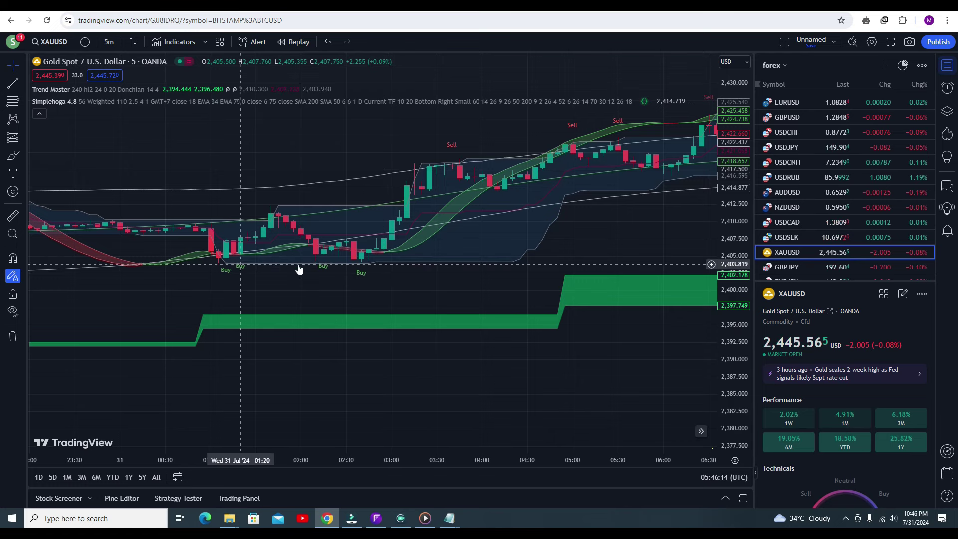
{"action": "left_click_drag", "start_coordinate": [302, 238], "coordinate": [576, 235]}
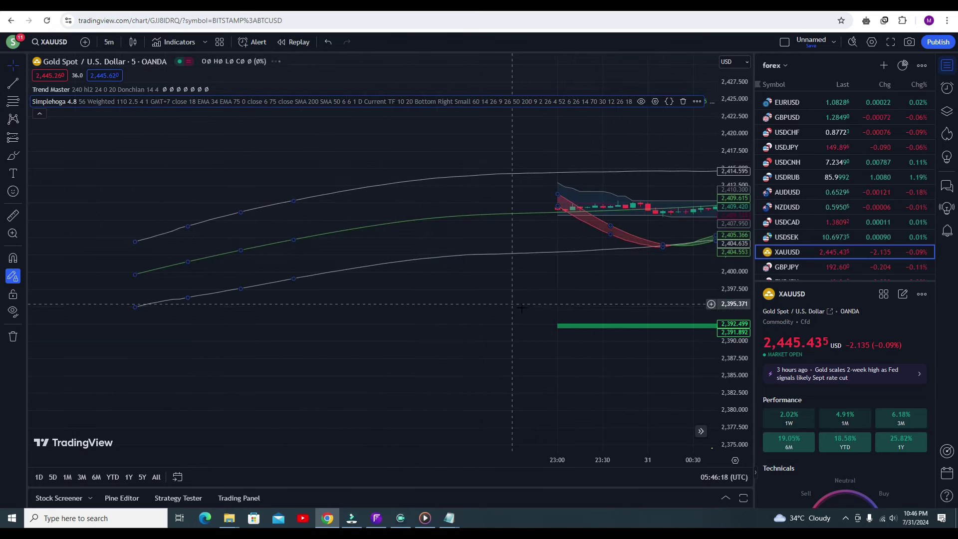
{"action": "left_click_drag", "start_coordinate": [302, 320], "coordinate": [527, 301]}
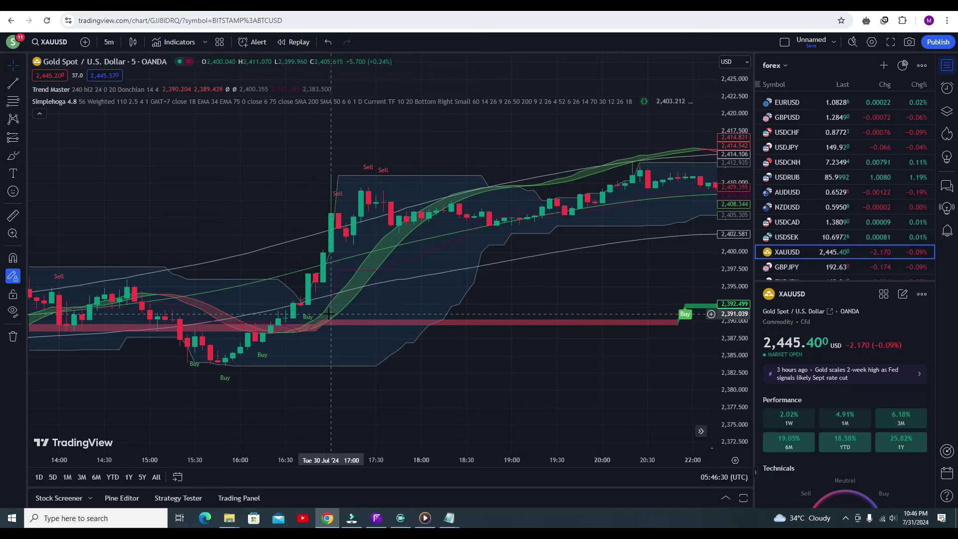
{"action": "left_click_drag", "start_coordinate": [264, 258], "coordinate": [541, 310]}
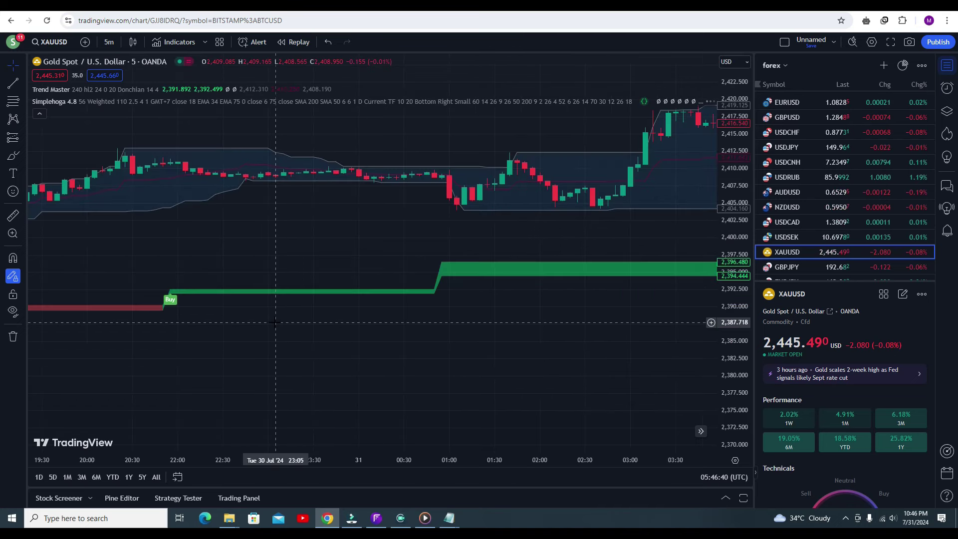
Stretch the price scale and review the 5-minute candles around the Trend Master zones from late 30 July back to the evening of 29 July
{"action": "left_click_drag", "start_coordinate": [245, 260], "coordinate": [717, 263]}
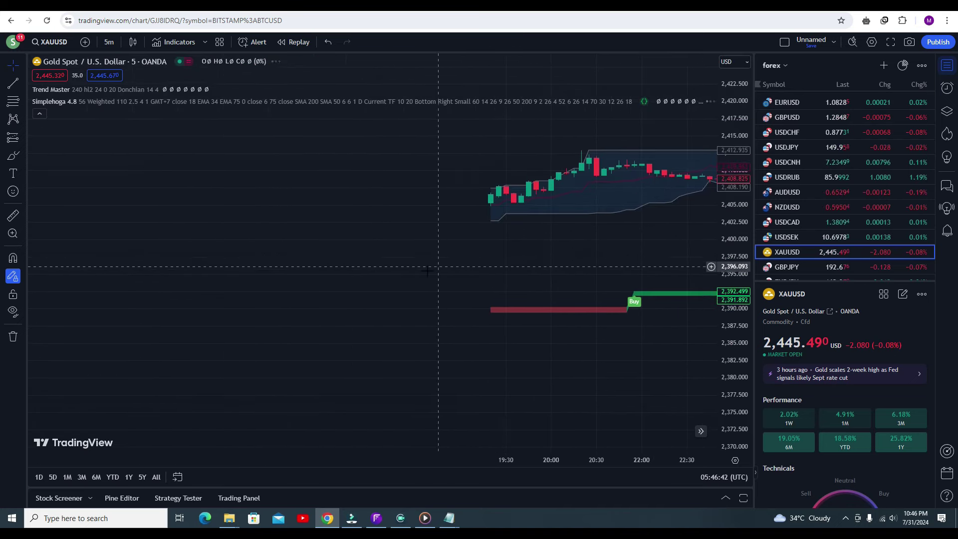
{"action": "left_click_drag", "start_coordinate": [280, 287], "coordinate": [717, 288]}
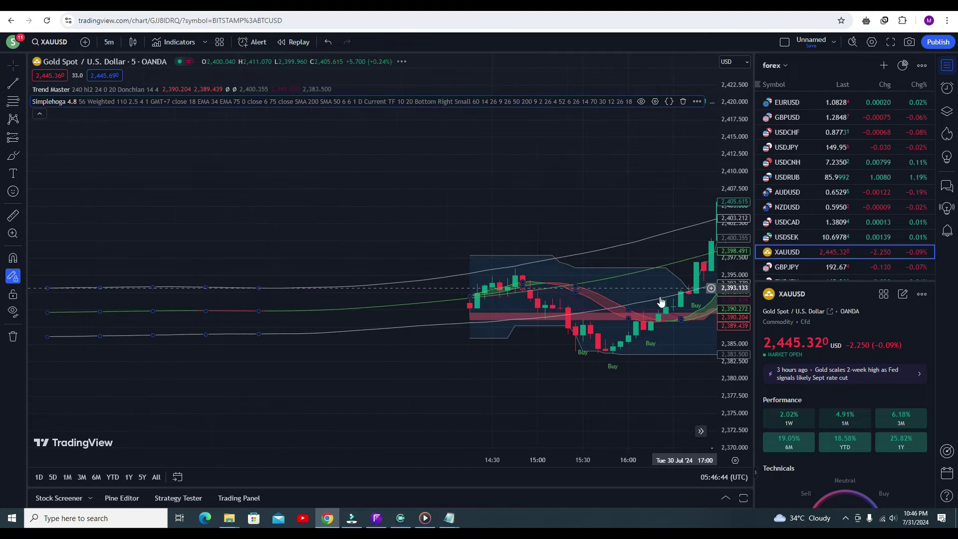
{"action": "left_click_drag", "start_coordinate": [246, 310], "coordinate": [655, 338]}
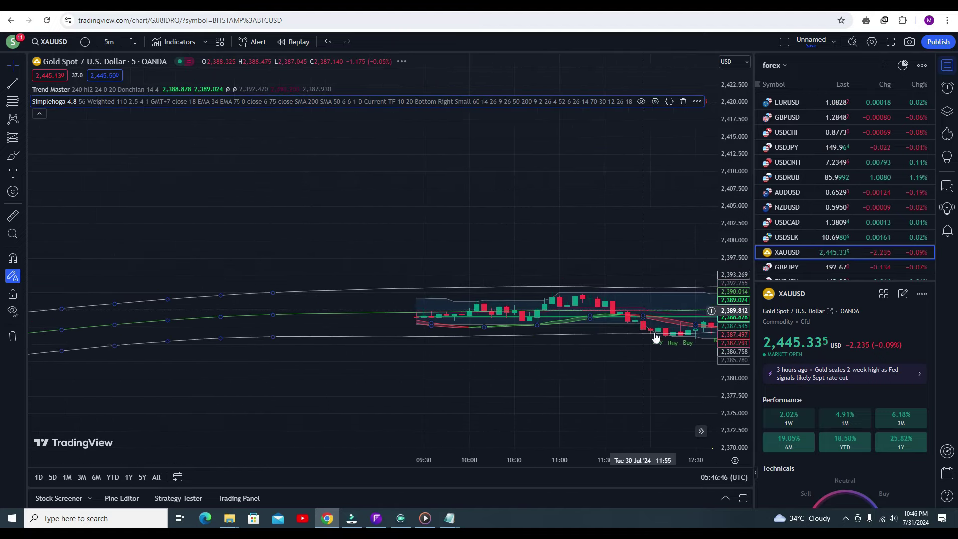
{"action": "left_click_drag", "start_coordinate": [729, 389], "coordinate": [725, 176]}
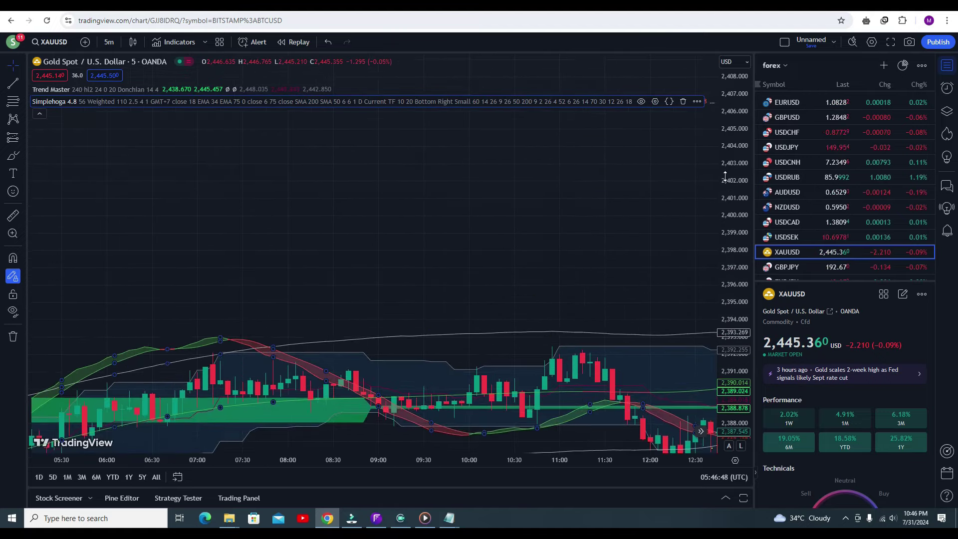
{"action": "left_click_drag", "start_coordinate": [149, 419], "coordinate": [268, 251]}
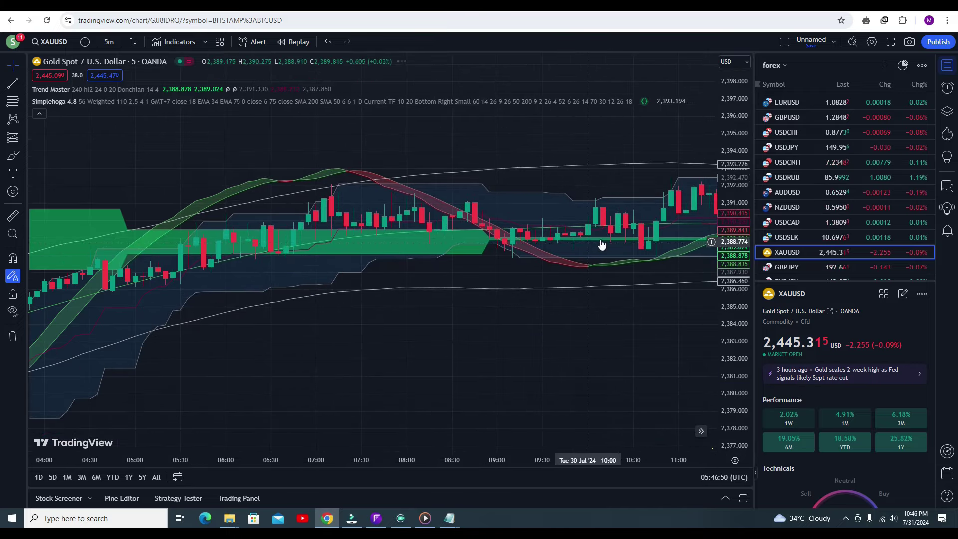
{"action": "left_click_drag", "start_coordinate": [218, 301], "coordinate": [585, 276]}
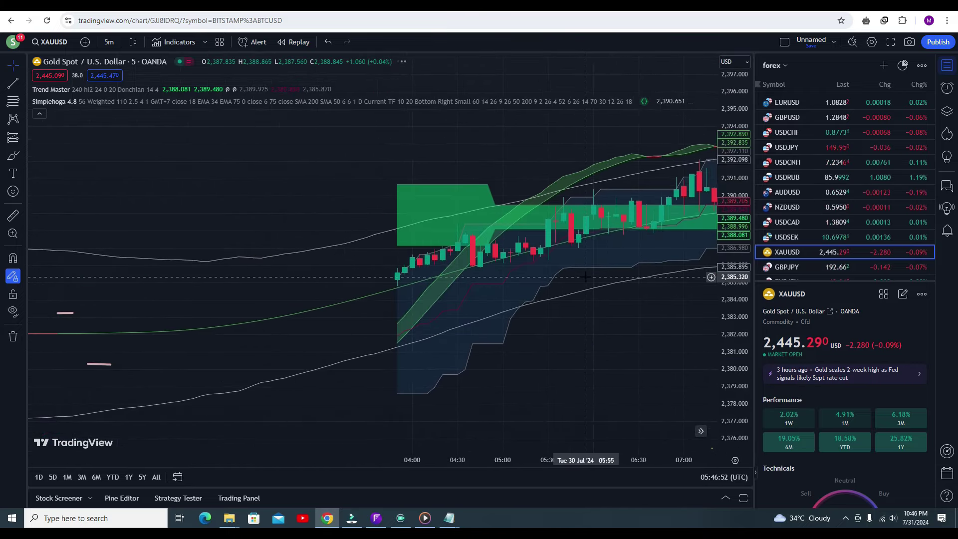
{"action": "left_click_drag", "start_coordinate": [201, 289], "coordinate": [664, 226]}
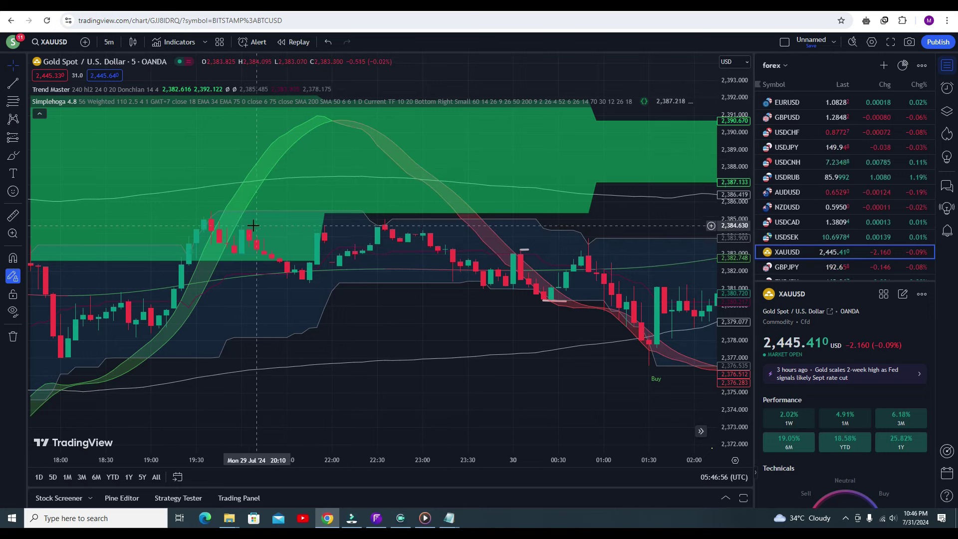
Compare the Simplehoga Buy and Sell signals with the Trend Master Buy zone from 29 July back to 26 July on the 5-minute chart
{"action": "left_click_drag", "start_coordinate": [214, 274], "coordinate": [642, 265]}
{"action": "left_click_drag", "start_coordinate": [262, 194], "coordinate": [584, 316]}
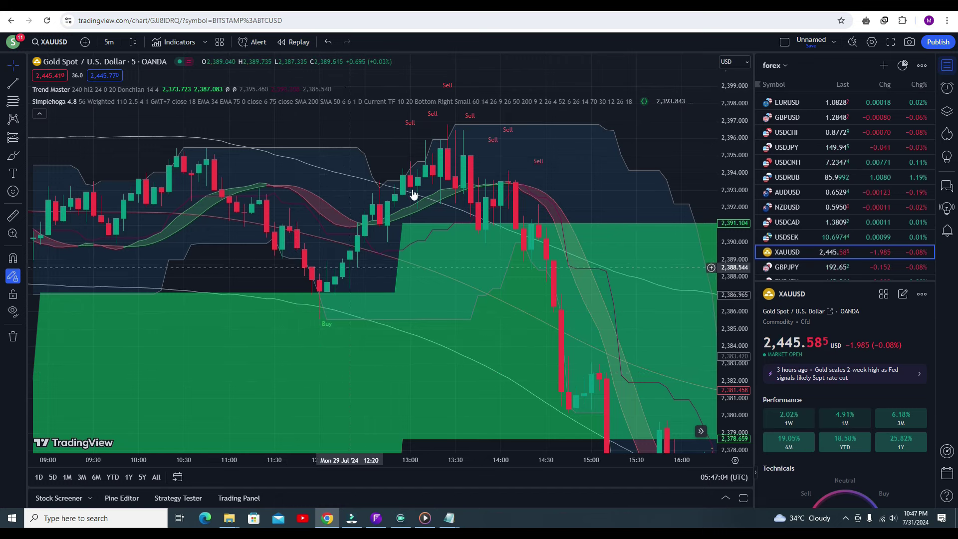
{"action": "left_click_drag", "start_coordinate": [150, 297], "coordinate": [635, 250]}
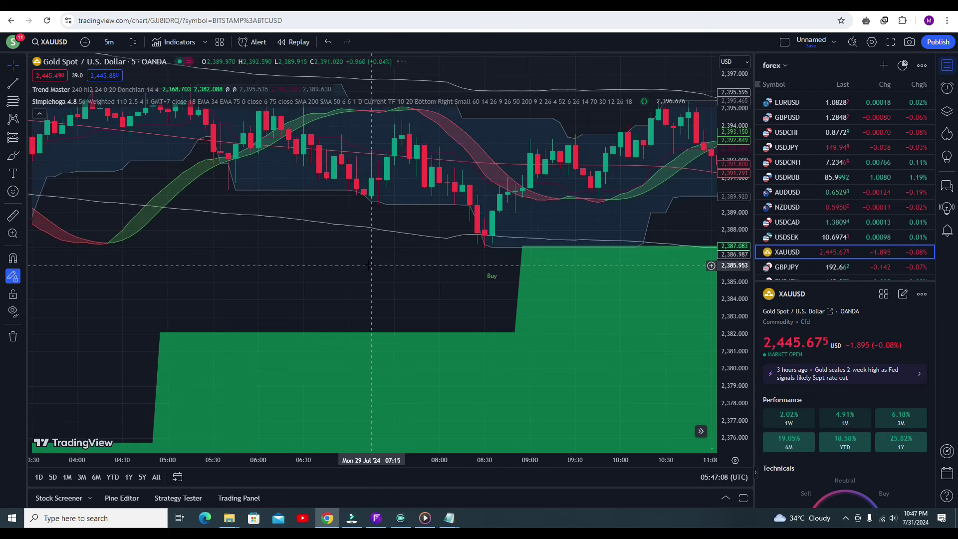
{"action": "left_click_drag", "start_coordinate": [372, 277], "coordinate": [487, 334]}
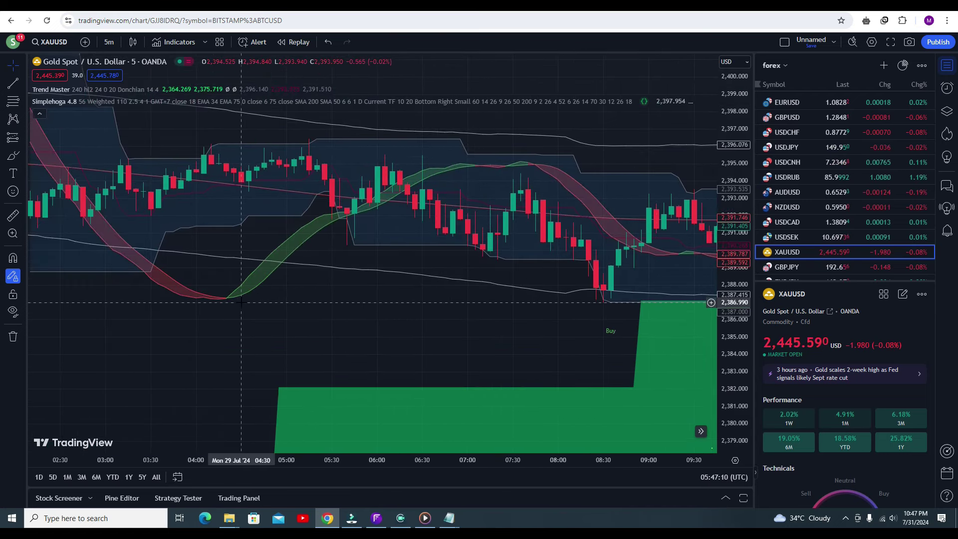
{"action": "left_click_drag", "start_coordinate": [242, 302], "coordinate": [714, 301]}
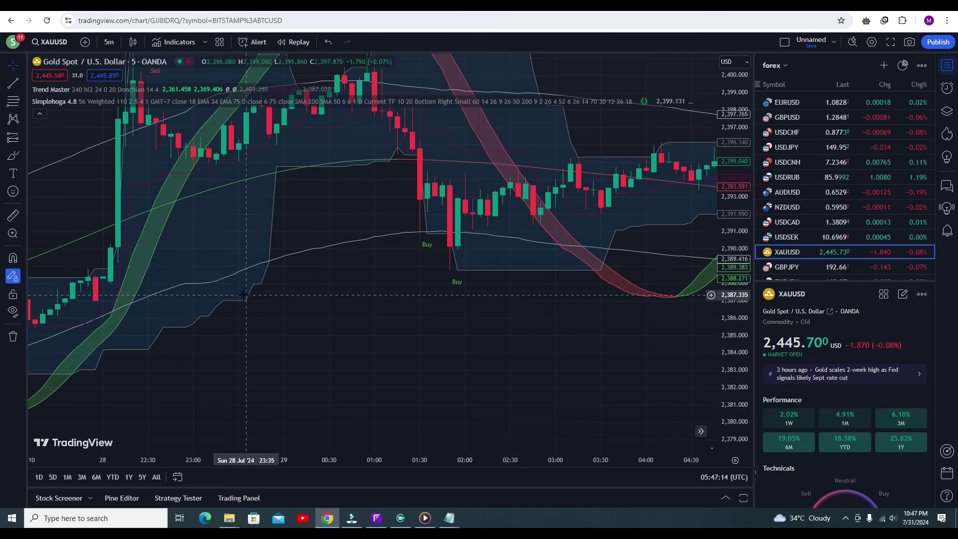
{"action": "left_click_drag", "start_coordinate": [243, 294], "coordinate": [546, 259]}
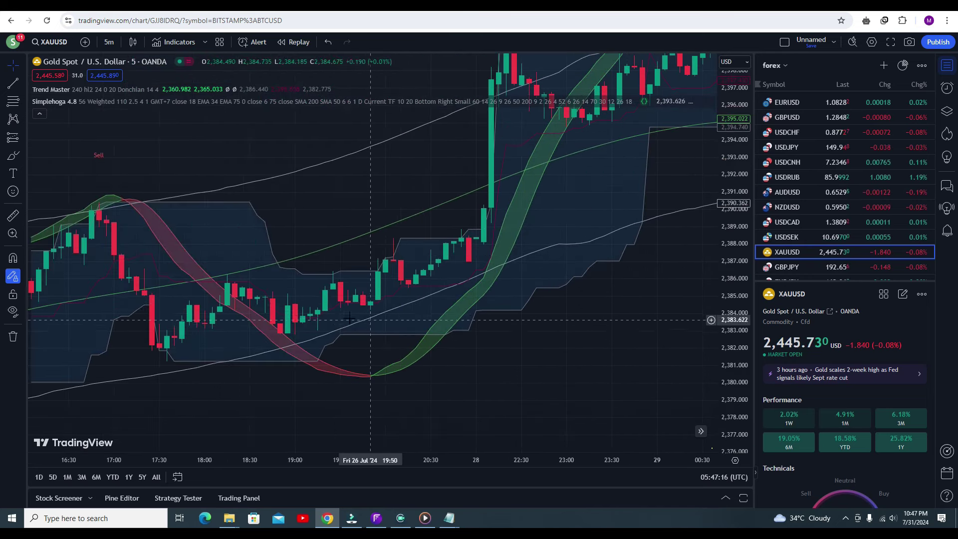
{"action": "left_click_drag", "start_coordinate": [220, 352], "coordinate": [509, 259]}
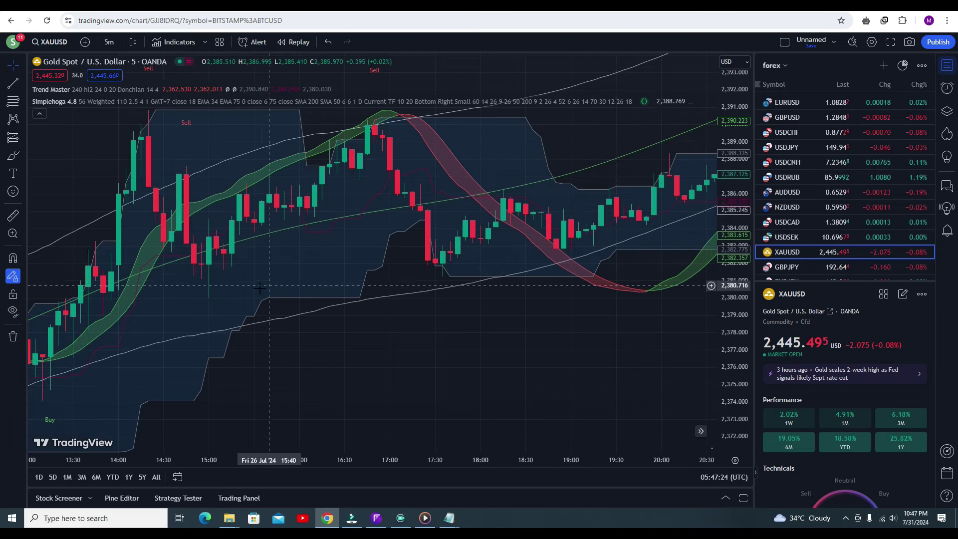
{"action": "left_click_drag", "start_coordinate": [150, 325], "coordinate": [458, 269]}
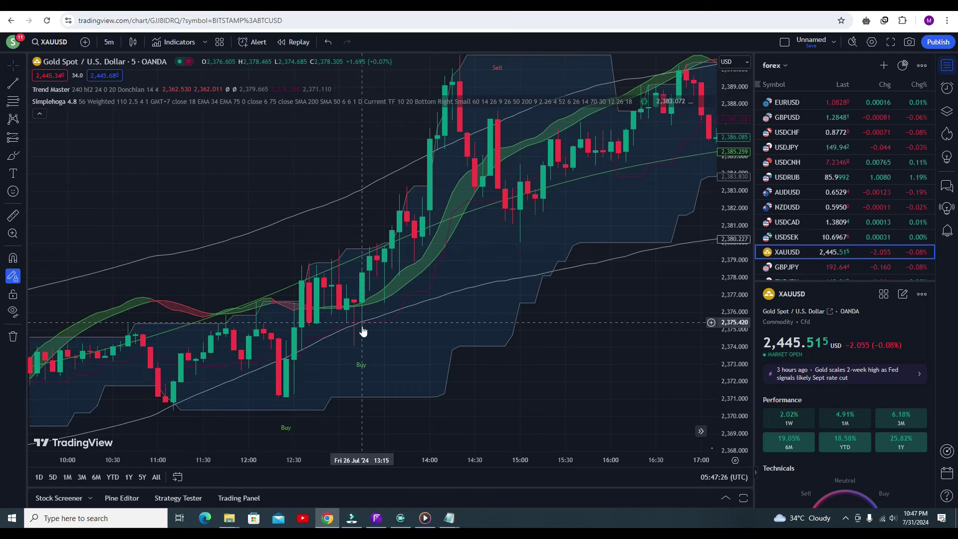
Examine the Trend Master Sell zone and the Simplehoga Sell signals from 26 July back to 25 July, compressing the price and time scales
{"action": "left_click_drag", "start_coordinate": [326, 319], "coordinate": [473, 171]}
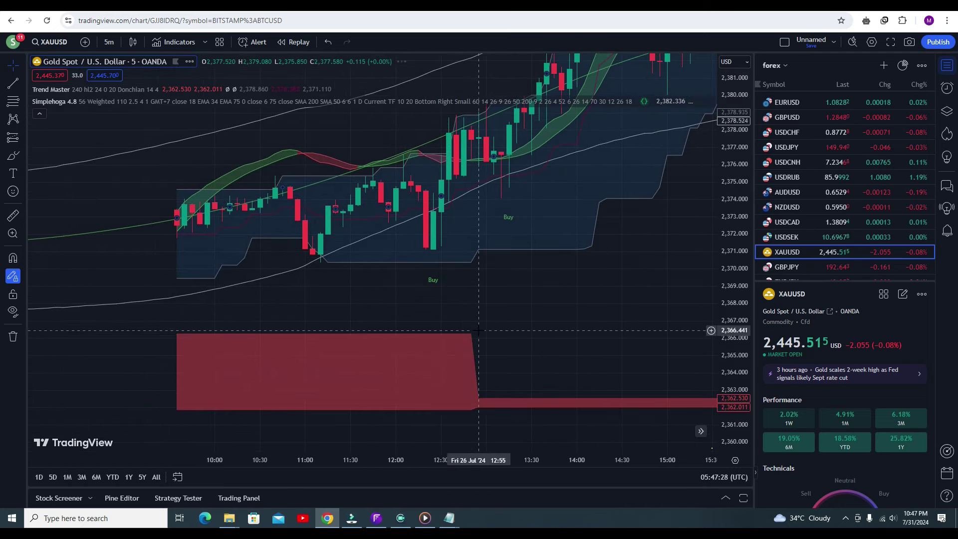
{"action": "left_click_drag", "start_coordinate": [239, 310], "coordinate": [659, 309]}
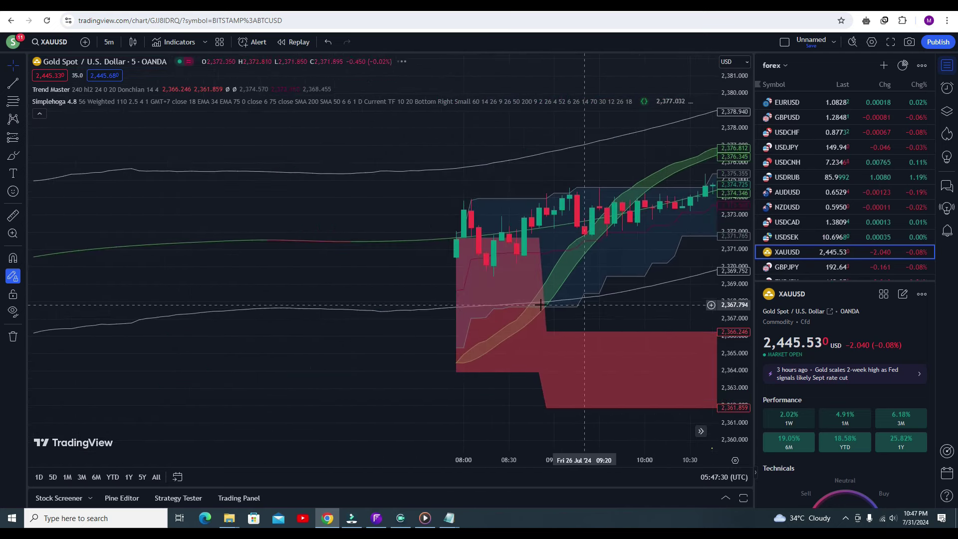
{"action": "left_click_drag", "start_coordinate": [154, 244], "coordinate": [411, 255]}
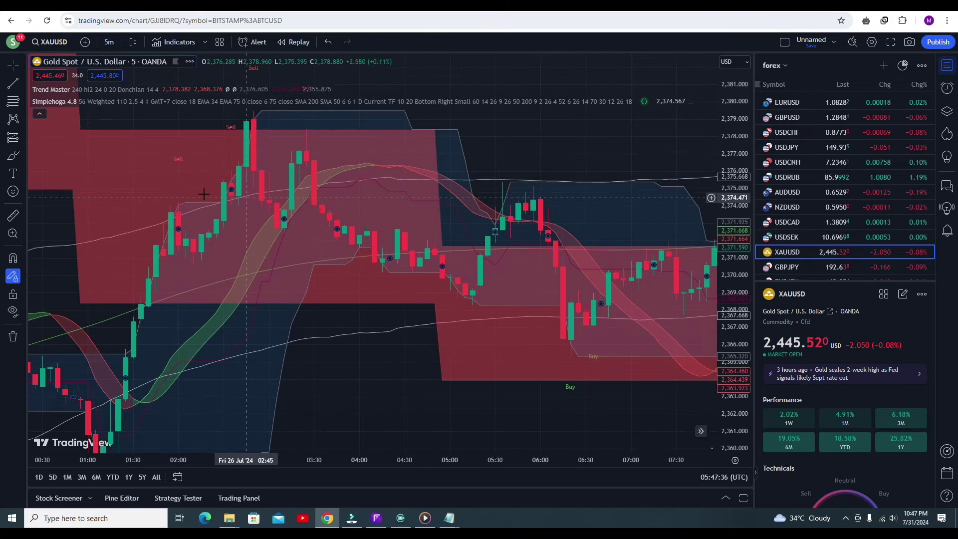
{"action": "left_click_drag", "start_coordinate": [189, 259], "coordinate": [684, 197]}
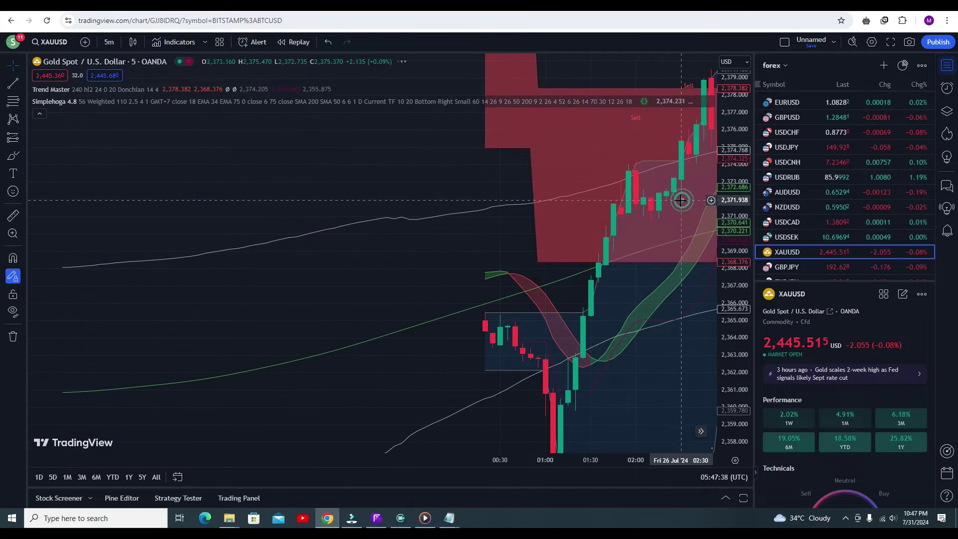
{"action": "left_click_drag", "start_coordinate": [737, 274], "coordinate": [732, 369]}
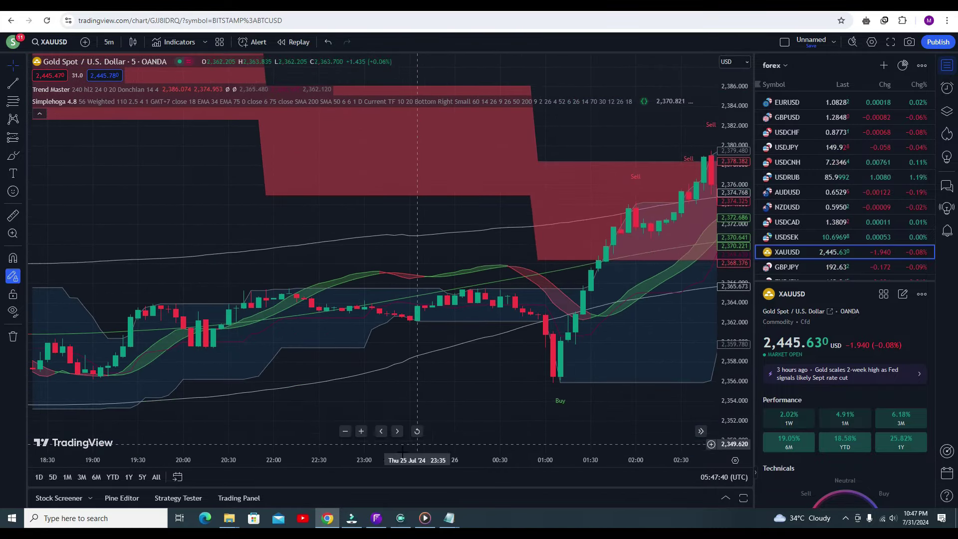
{"action": "left_click_drag", "start_coordinate": [388, 459], "coordinate": [571, 455]}
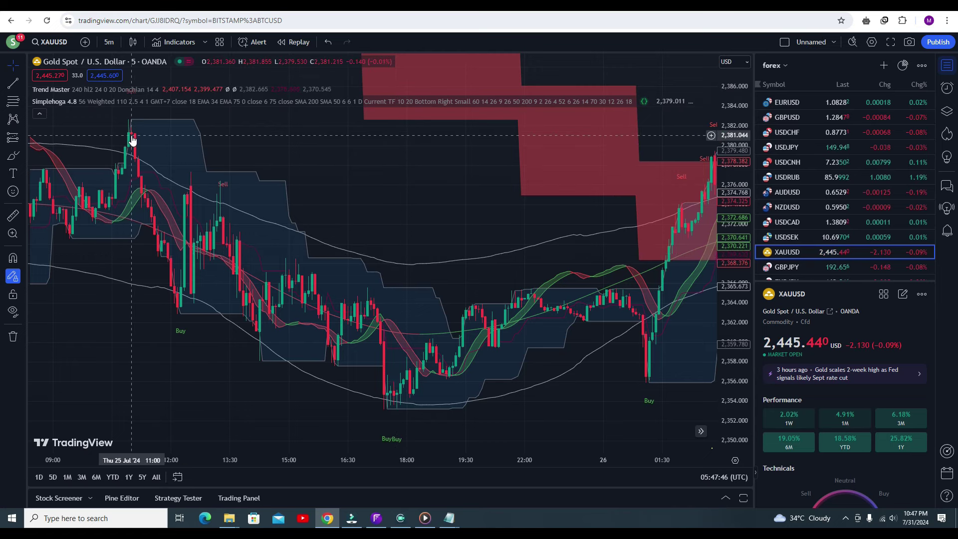
{"action": "left_click_drag", "start_coordinate": [130, 134], "coordinate": [467, 220]}
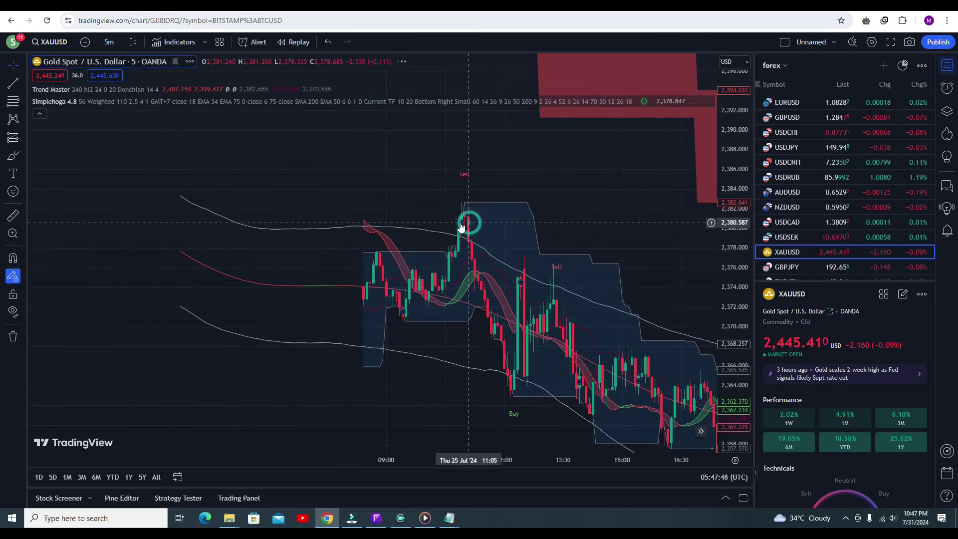
{"action": "left_click_drag", "start_coordinate": [434, 177], "coordinate": [409, 270]}
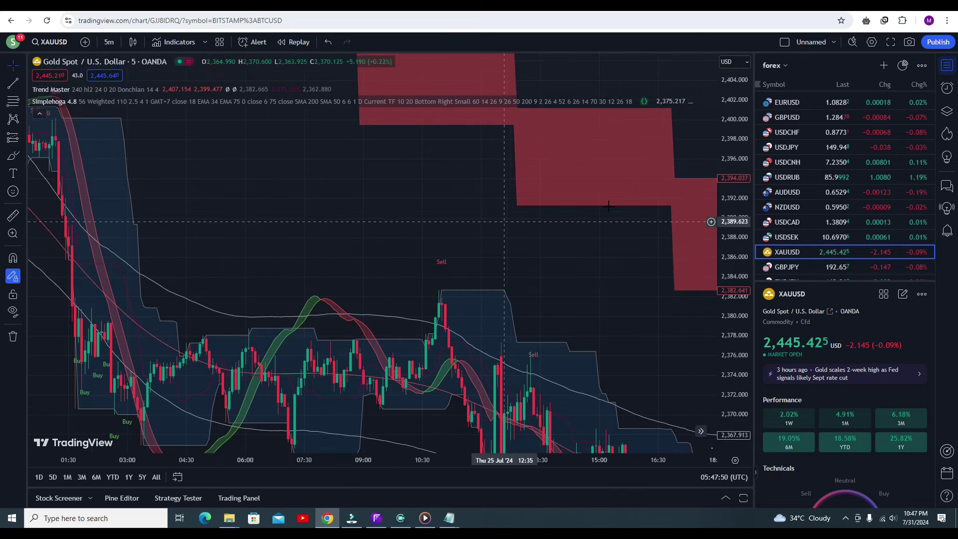
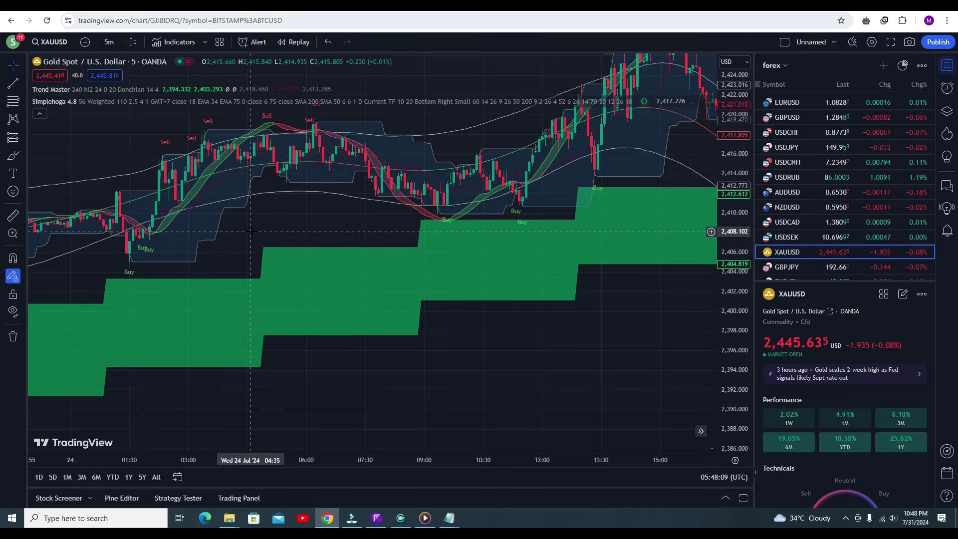
Advance the XAUUSD 5-minute chart from 24 July to 26 July, examining the Simplehoga signals against the Trend Master zones
{"action": "left_click_drag", "start_coordinate": [620, 196], "coordinate": [256, 205]}
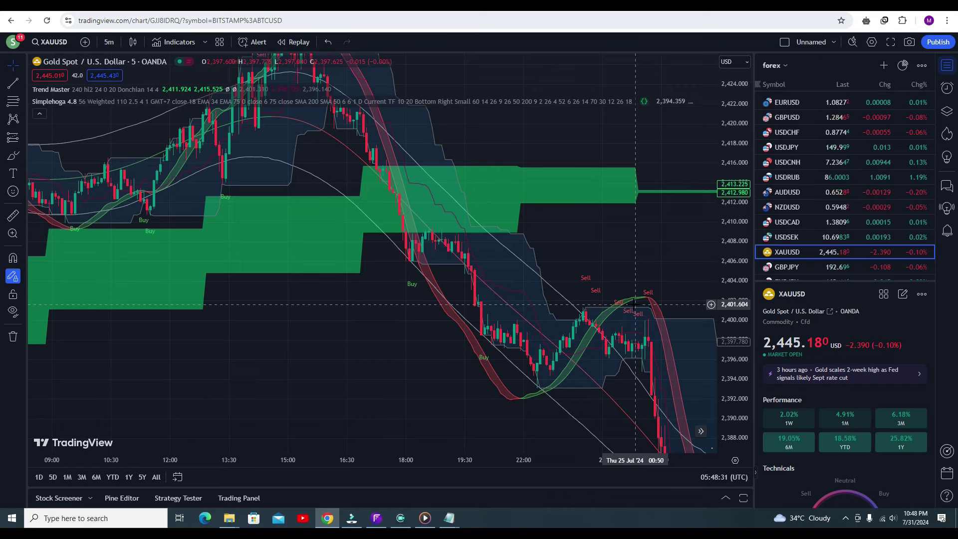
{"action": "left_click_drag", "start_coordinate": [642, 305], "coordinate": [331, 130]}
{"action": "left_click_drag", "start_coordinate": [415, 243], "coordinate": [188, 218]}
{"action": "left_click_drag", "start_coordinate": [521, 214], "coordinate": [181, 177]}
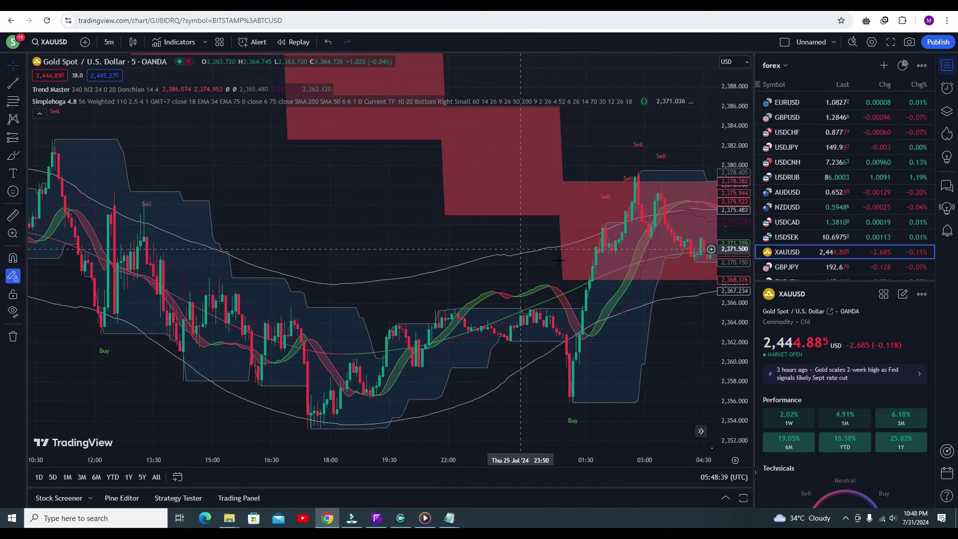
{"action": "left_click_drag", "start_coordinate": [677, 275], "coordinate": [252, 215]}
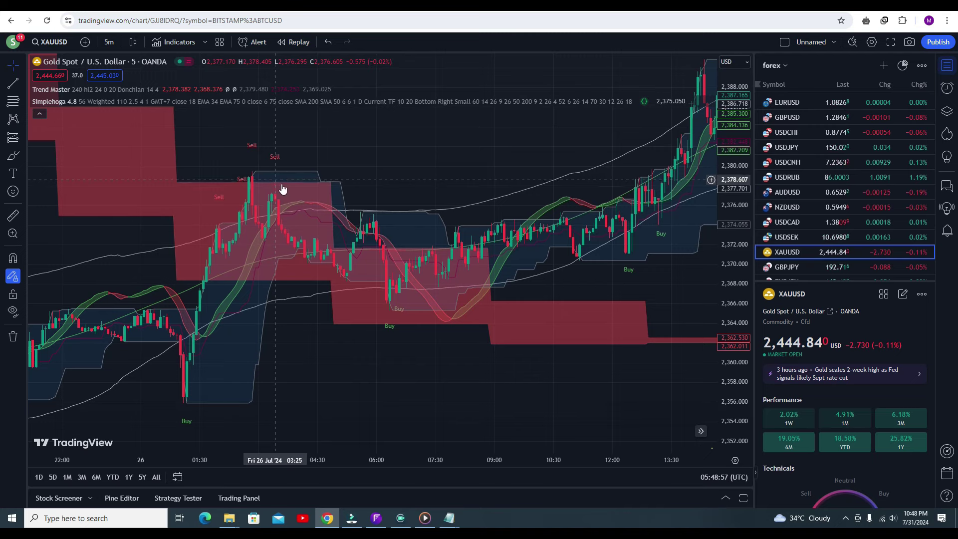
Compare the Simplehoga Buy and Sell signals with the Trend Master zones from 26 July forward to 30 July
{"action": "left_click_drag", "start_coordinate": [569, 176], "coordinate": [250, 272]}
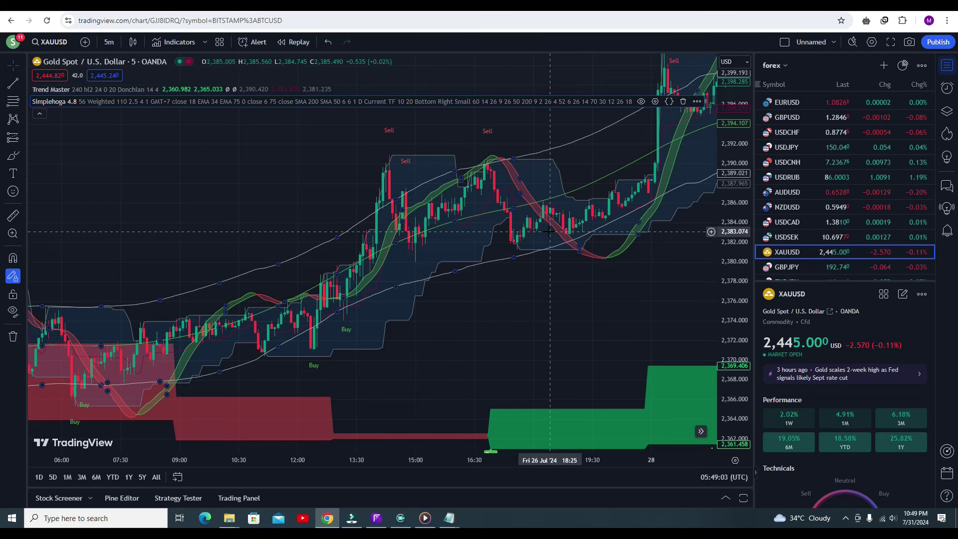
{"action": "left_click_drag", "start_coordinate": [659, 209], "coordinate": [337, 318]}
{"action": "left_click_drag", "start_coordinate": [558, 302], "coordinate": [107, 298]}
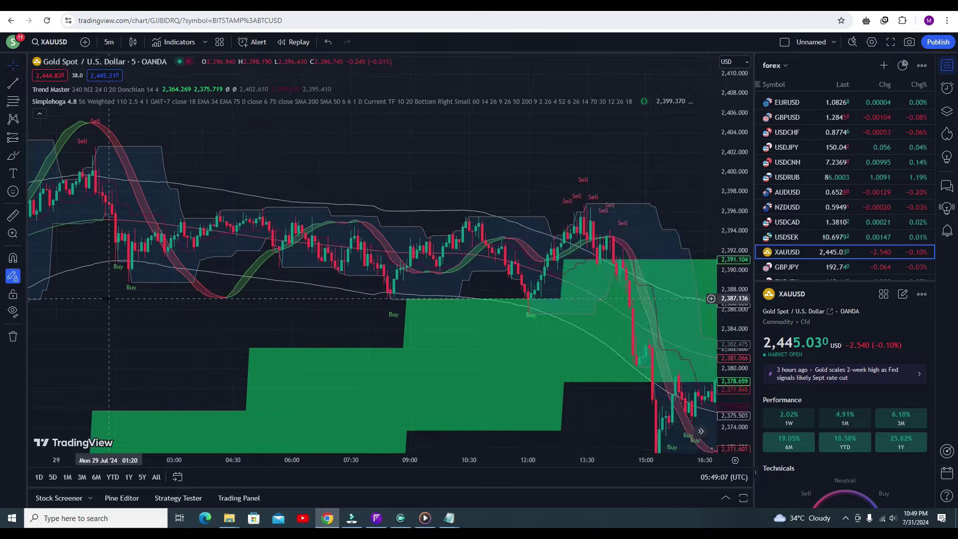
{"action": "left_click_drag", "start_coordinate": [455, 295], "coordinate": [83, 229]}
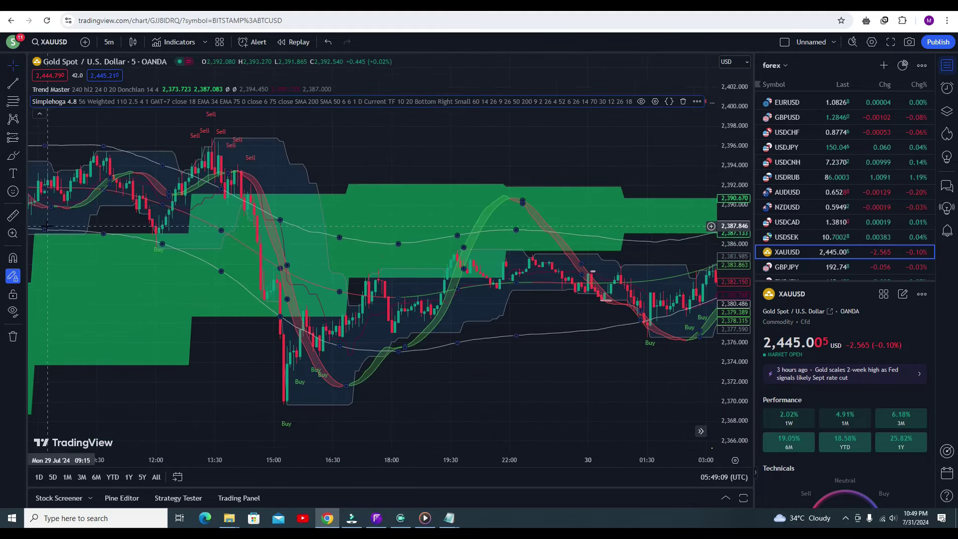
{"action": "left_click_drag", "start_coordinate": [574, 278], "coordinate": [241, 272]}
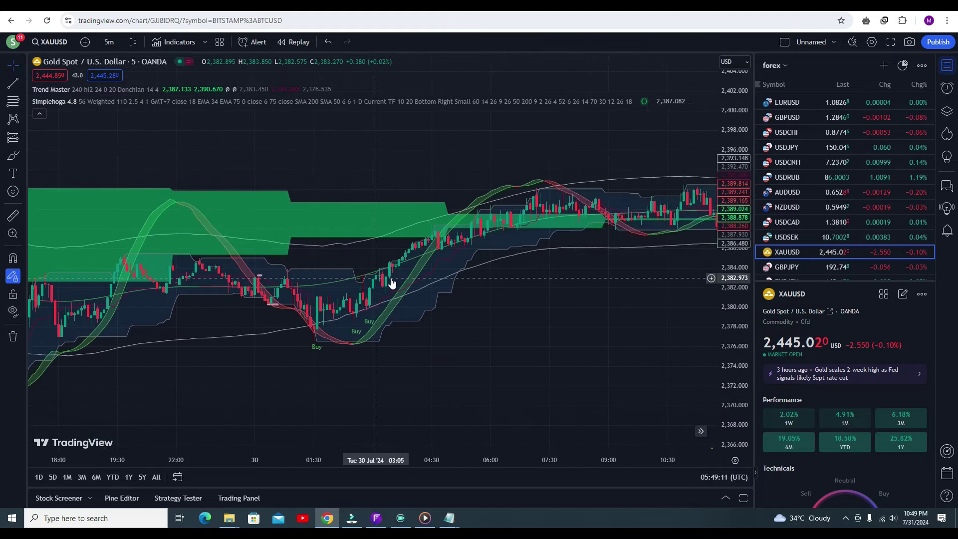
{"action": "left_click_drag", "start_coordinate": [546, 268], "coordinate": [164, 280]}
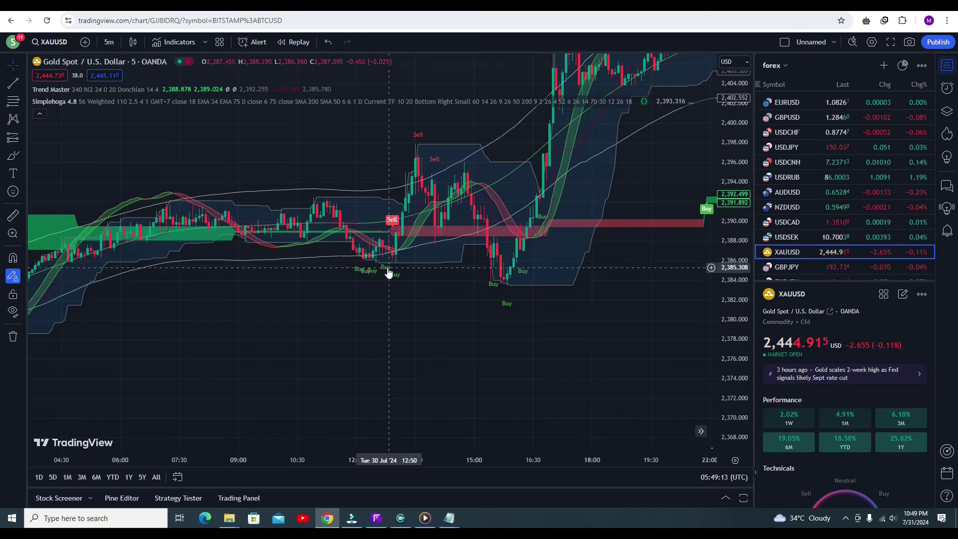
Follow the XAUUSD 5-minute chart from the afternoon of 30 July forward to the latest candles on 1 August
{"action": "left_click_drag", "start_coordinate": [617, 162], "coordinate": [72, 402]}
{"action": "left_click_drag", "start_coordinate": [630, 226], "coordinate": [165, 333]}
{"action": "left_click_drag", "start_coordinate": [560, 259], "coordinate": [92, 402]}
{"action": "left_click_drag", "start_coordinate": [528, 272], "coordinate": [139, 412]}
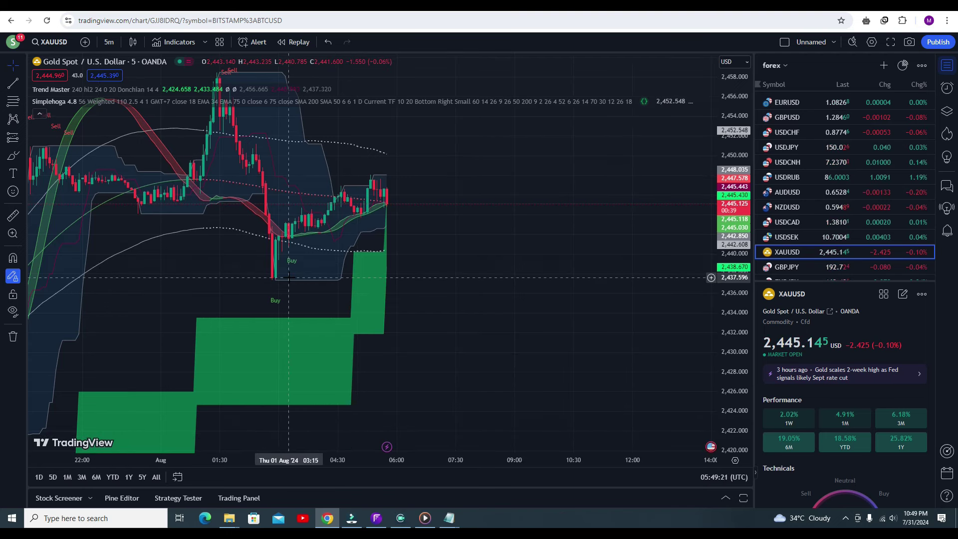
Check the 5-minute indicator signals on EURUSD and GBPUSD, compressing the GBPUSD price scale to show the whole Trend Master zone
{"action": "left_click", "coordinate": [793, 103]}
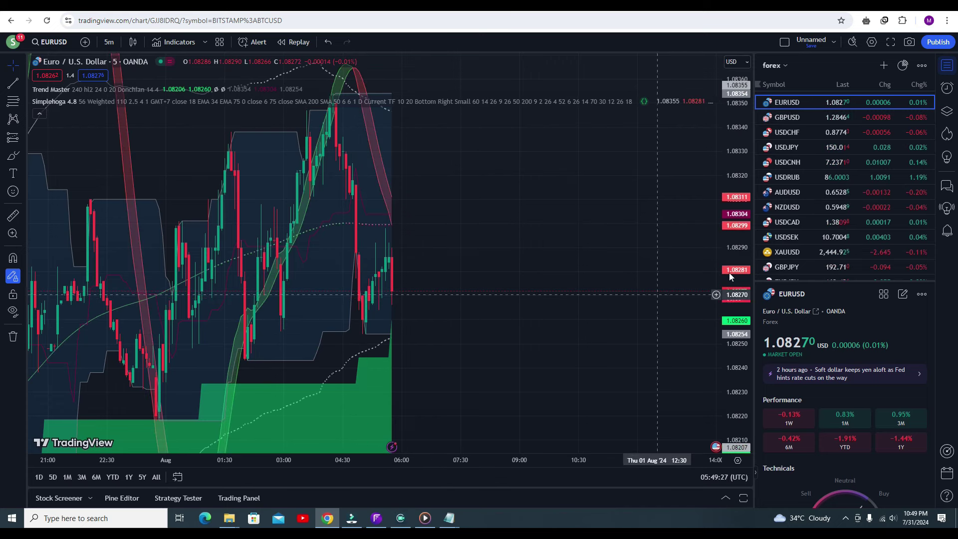
{"action": "left_click", "coordinate": [794, 119]}
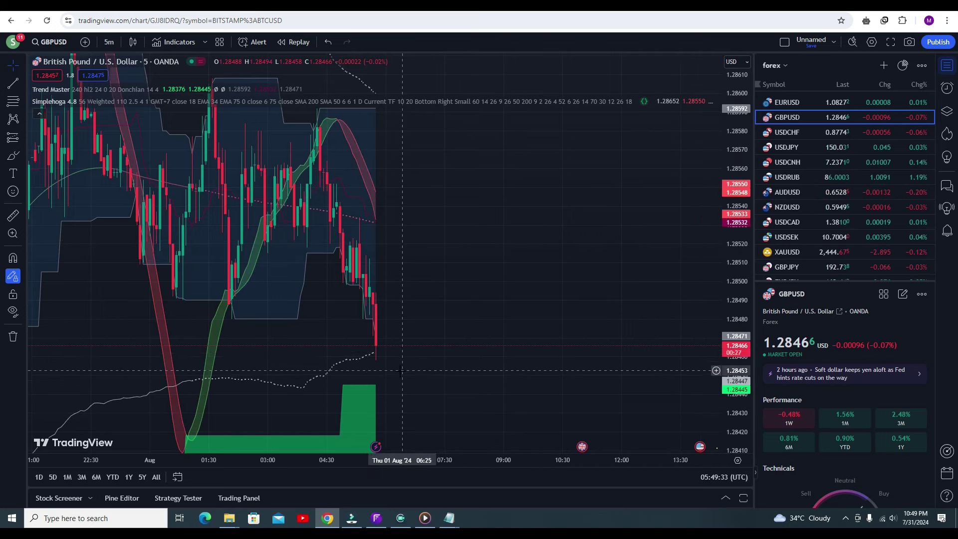
{"action": "left_click_drag", "start_coordinate": [434, 357], "coordinate": [470, 287]}
{"action": "left_click_drag", "start_coordinate": [731, 213], "coordinate": [716, 432]}
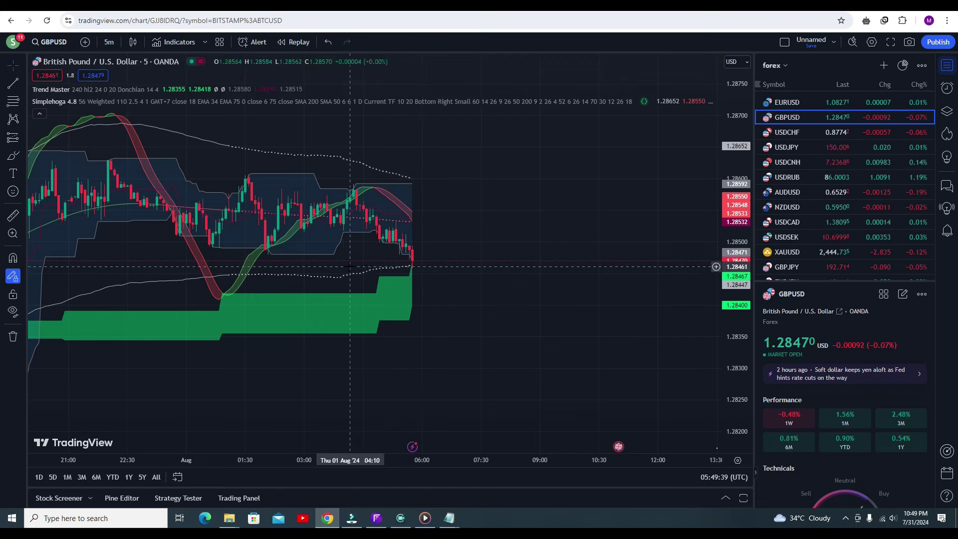
Review the current Trend Master and Simplehoga signals on the USDCHF, USDJPY and AUDUSD 5-minute charts
{"action": "left_click", "coordinate": [798, 132]}
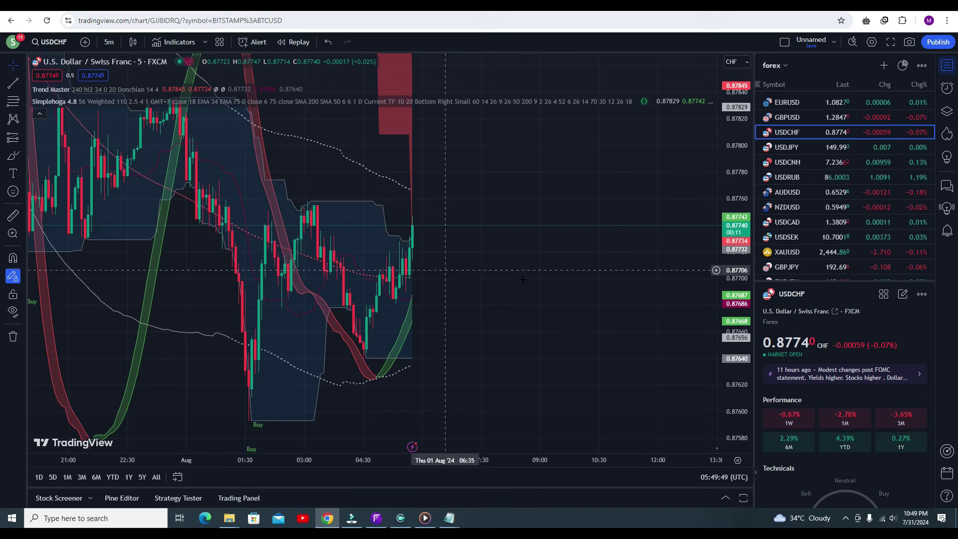
{"action": "left_click", "coordinate": [799, 146]}
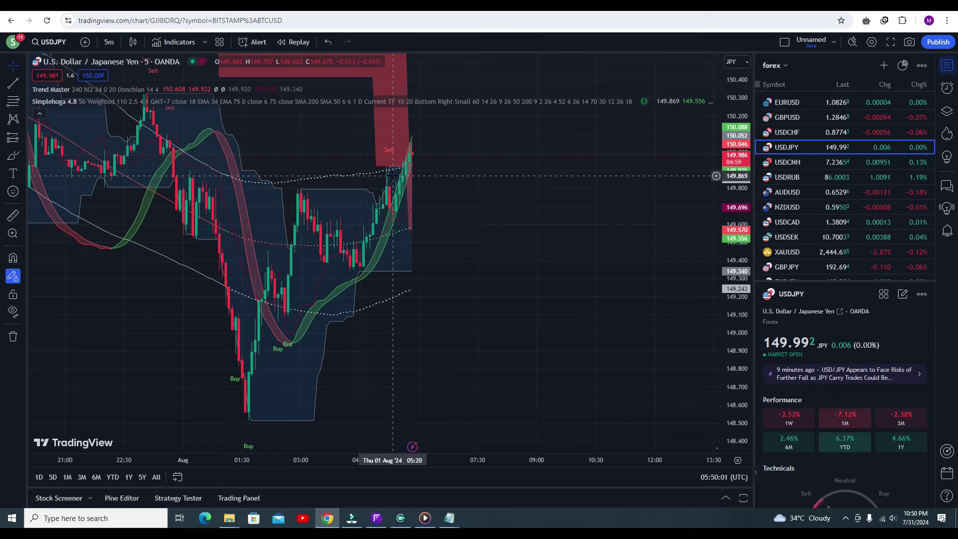
{"action": "left_click", "coordinate": [795, 192]}
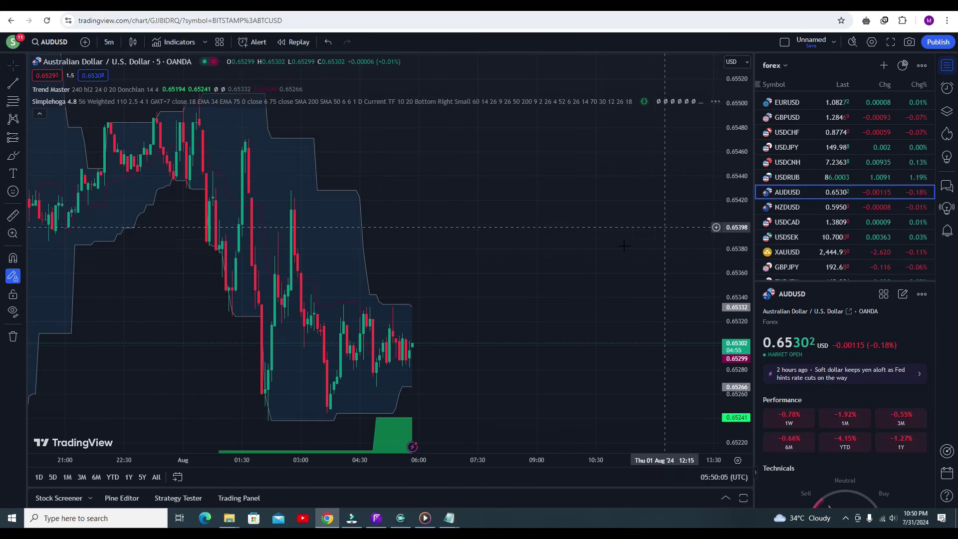
{"action": "left_click_drag", "start_coordinate": [608, 323], "coordinate": [532, 232]}
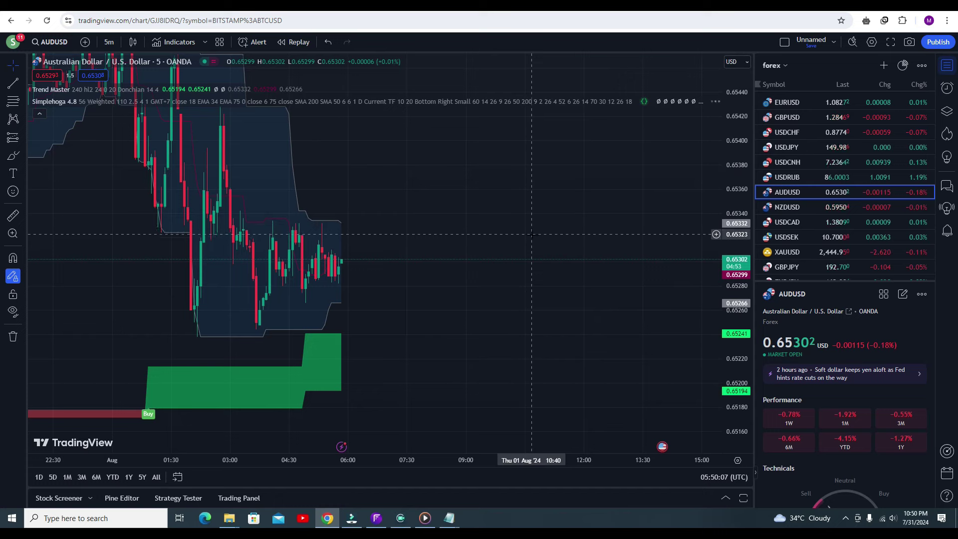
Set the chart interval to 1 minute and check the indicators on AUDUSD and EURUSD
{"action": "left_click", "coordinate": [109, 43]}
{"action": "left_click", "coordinate": [127, 179]}
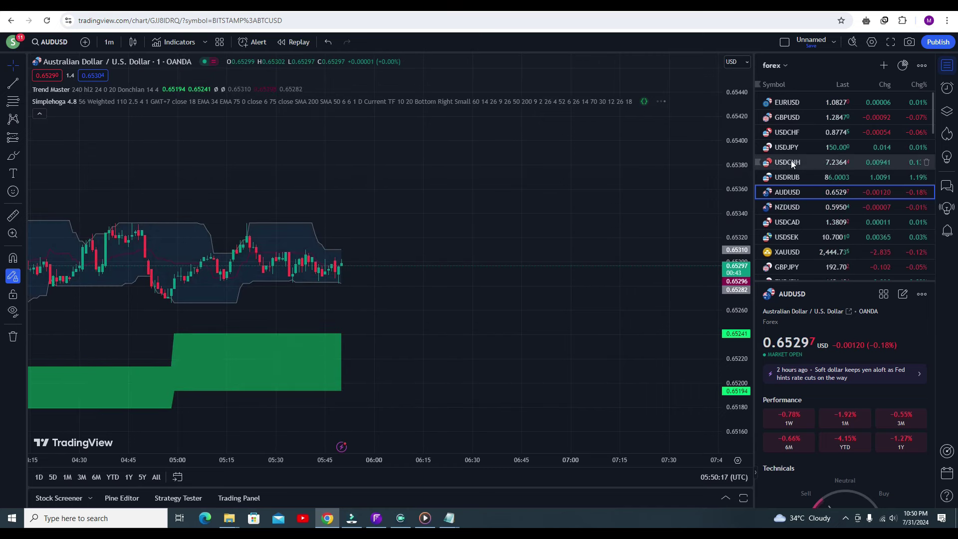
{"action": "left_click", "coordinate": [798, 102]}
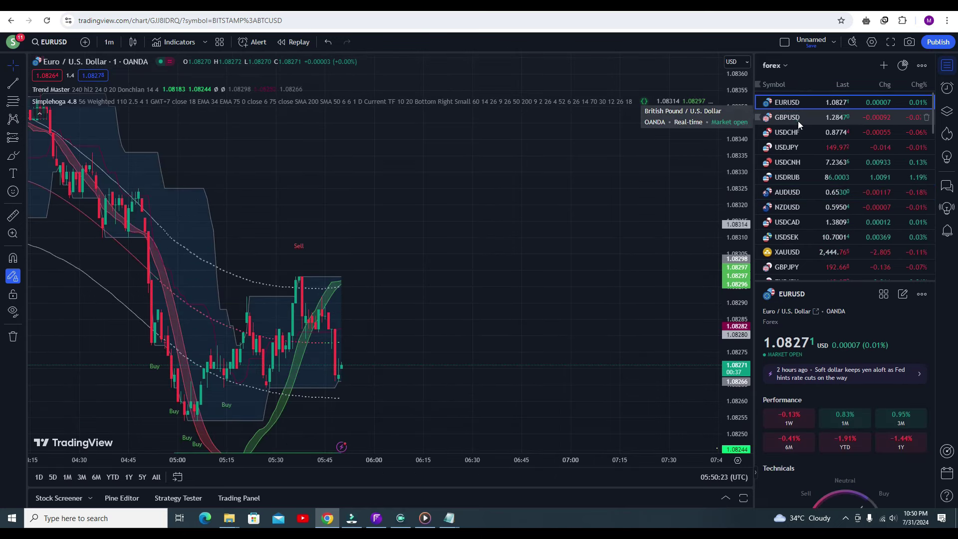
Show GBPUSD on the 1-minute interval and examine the latest Simplehoga Buy signals above the Trend Master Buy zone
{"action": "left_click", "coordinate": [797, 120]}
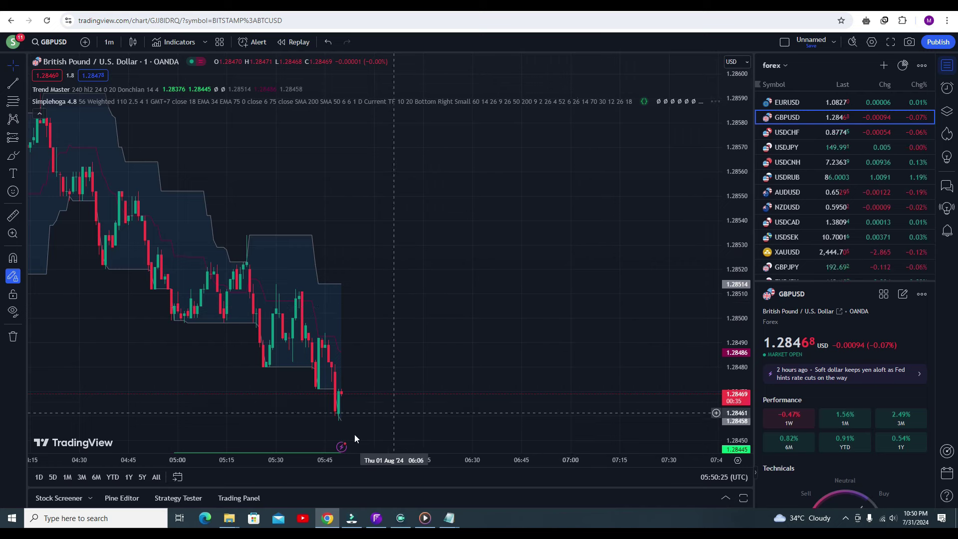
{"action": "left_click_drag", "start_coordinate": [357, 397], "coordinate": [382, 294]}
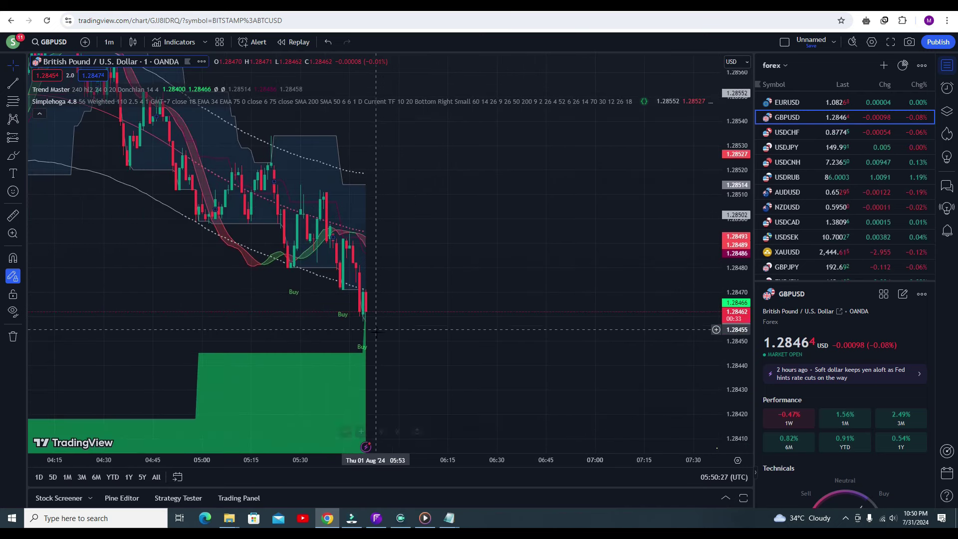
{"action": "scroll", "coordinate": [415, 322], "scroll_direction": "up", "scroll_amount": 3}
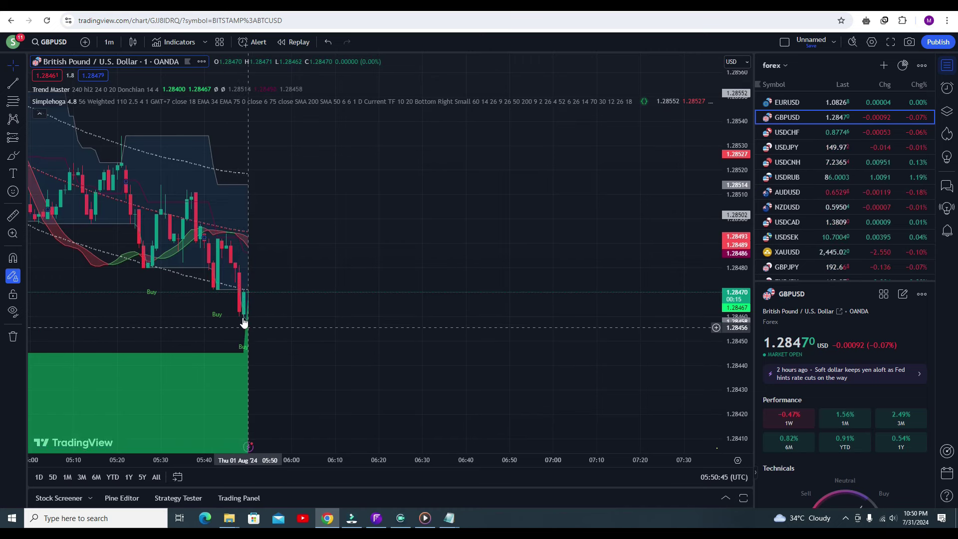
{"action": "scroll", "coordinate": [253, 316], "scroll_direction": "up", "scroll_amount": 2}
{"action": "left_click_drag", "start_coordinate": [208, 313], "coordinate": [433, 316]}
{"action": "left_click_drag", "start_coordinate": [261, 316], "coordinate": [222, 317]}
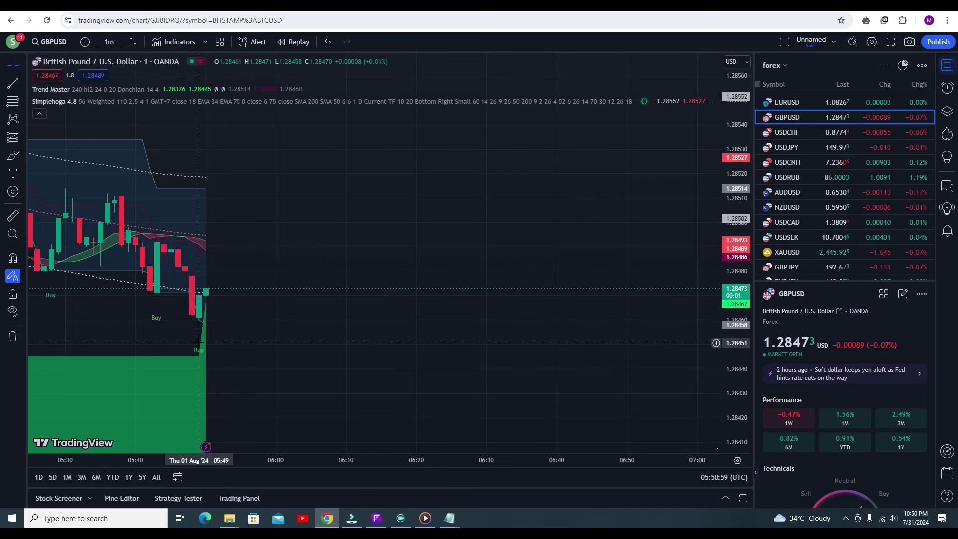
Set the GBPUSD chart to the 5-minute interval and compress its price scale around the latest candles and Buy zone
{"action": "left_click", "coordinate": [103, 44]}
{"action": "left_click", "coordinate": [138, 223]}
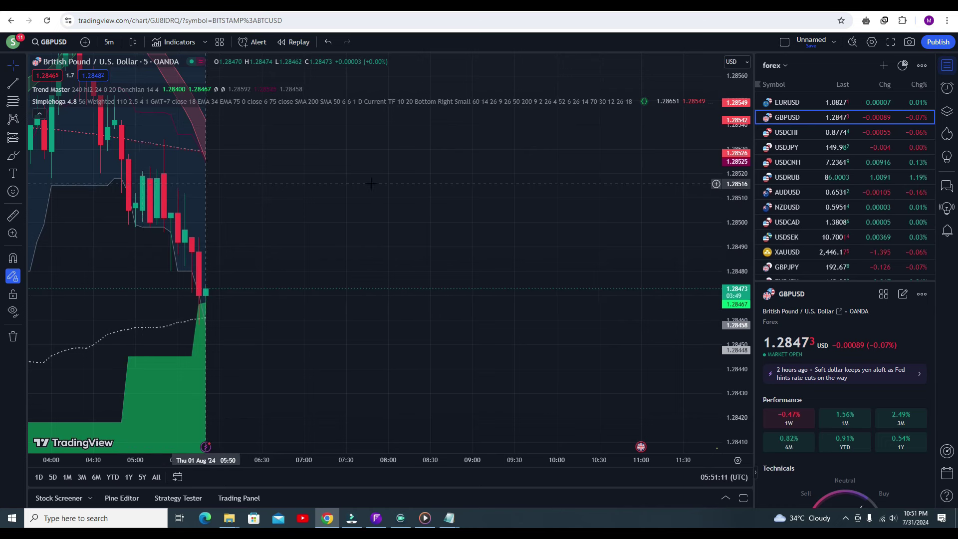
{"action": "left_click_drag", "start_coordinate": [227, 196], "coordinate": [594, 244]}
{"action": "left_click_drag", "start_coordinate": [737, 161], "coordinate": [737, 351]}
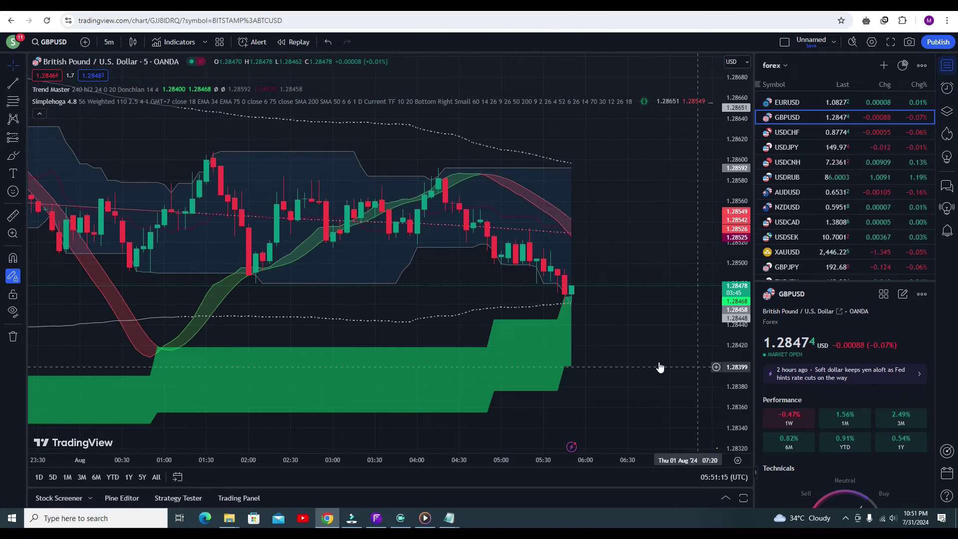
Go back through 31 July on the GBPUSD 5-minute chart and compare the Simplehoga signals with the Trend Master zones
{"action": "left_click_drag", "start_coordinate": [135, 267], "coordinate": [510, 220]}
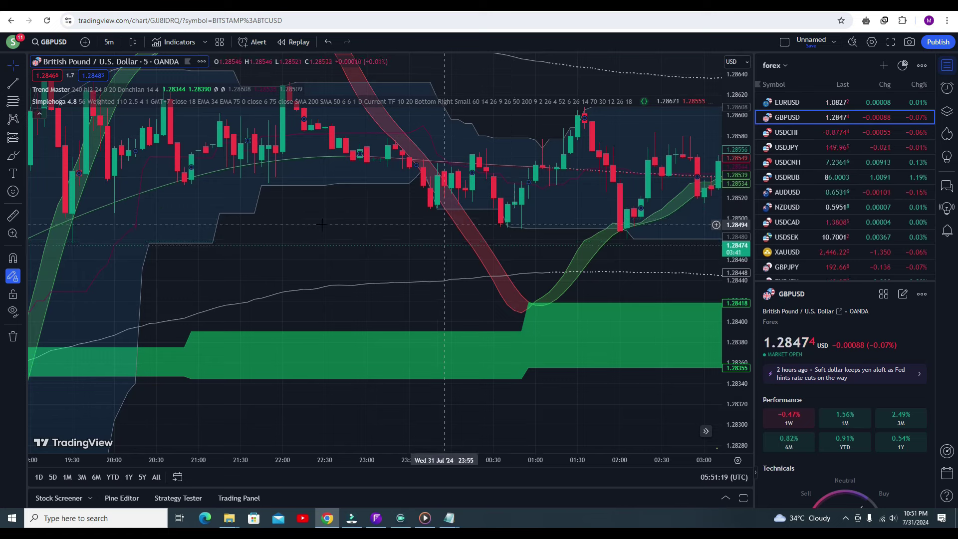
{"action": "left_click_drag", "start_coordinate": [130, 223], "coordinate": [642, 143]}
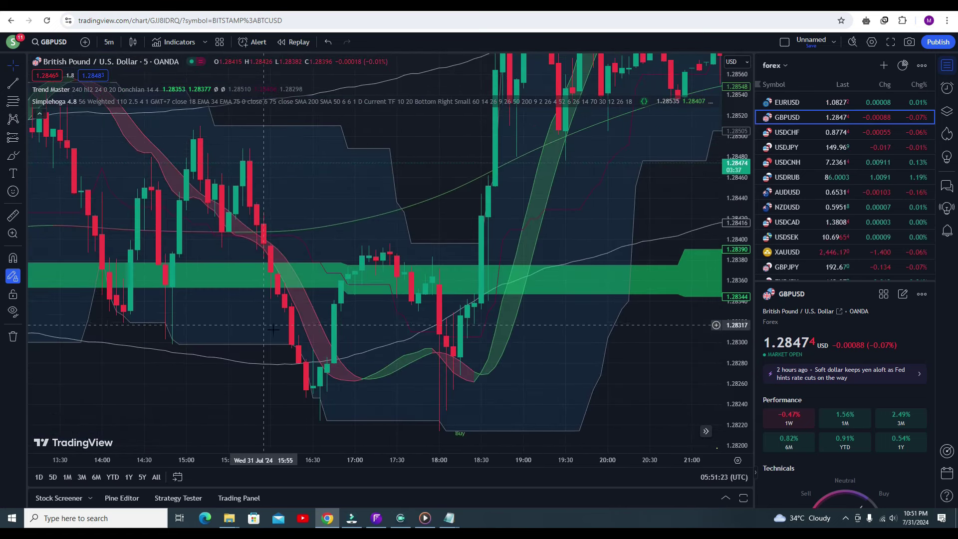
{"action": "left_click_drag", "start_coordinate": [167, 216], "coordinate": [485, 226]}
{"action": "left_click_drag", "start_coordinate": [175, 340], "coordinate": [624, 253]}
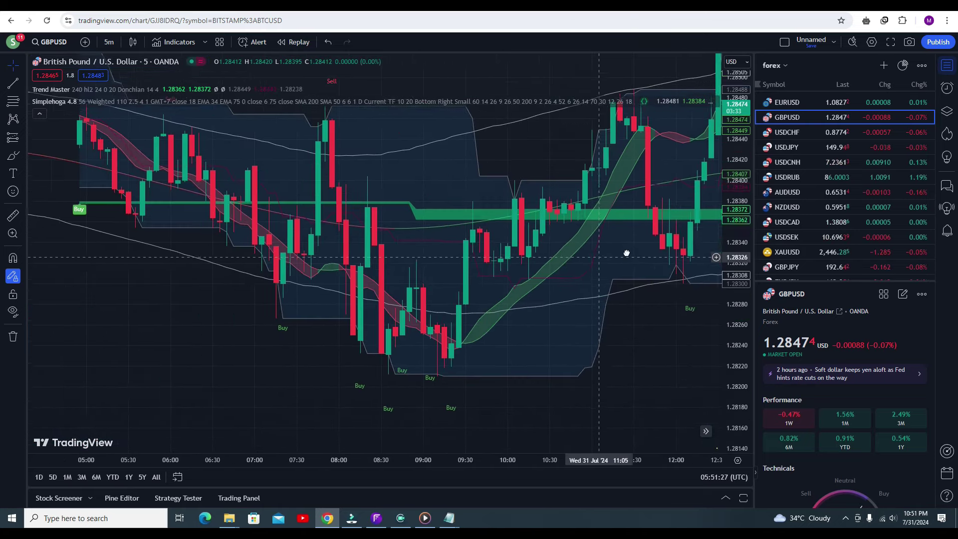
{"action": "left_click_drag", "start_coordinate": [251, 242], "coordinate": [643, 368]}
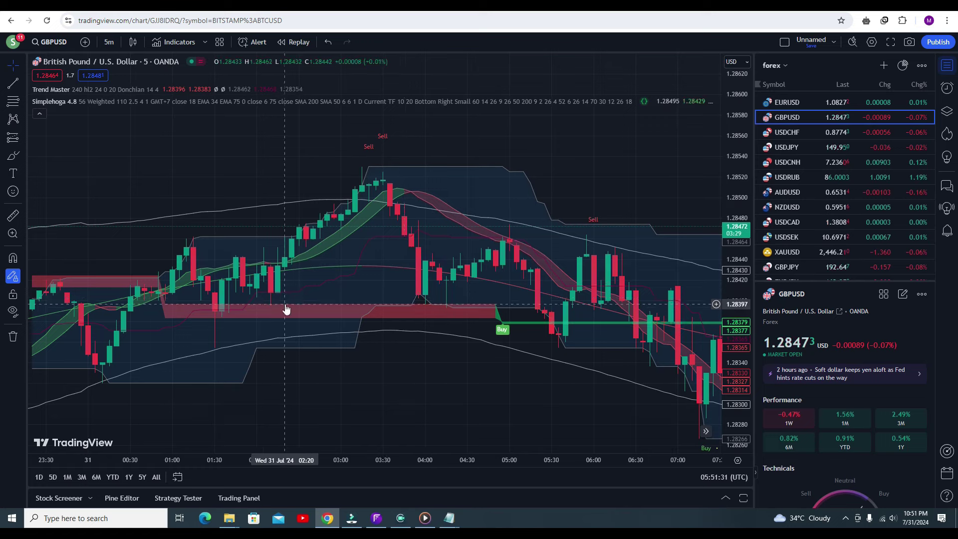
Examine the GBPUSD signals around the Trend Master zones on 30 July, compressing the time scale to show more candles
{"action": "left_click_drag", "start_coordinate": [286, 305], "coordinate": [865, 180]}
{"action": "left_click_drag", "start_coordinate": [223, 263], "coordinate": [641, 260]}
{"action": "left_click_drag", "start_coordinate": [285, 221], "coordinate": [611, 231]}
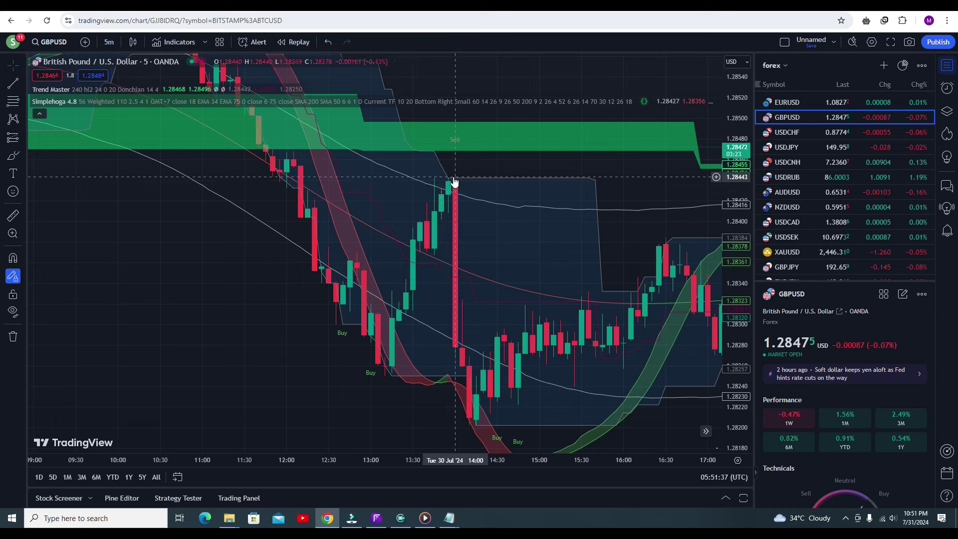
{"action": "left_click_drag", "start_coordinate": [369, 274], "coordinate": [588, 274]}
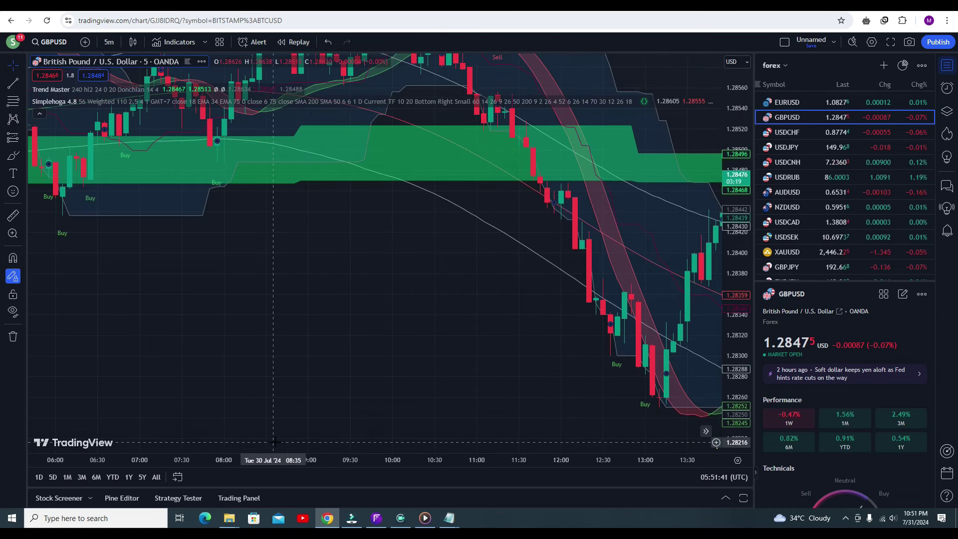
{"action": "left_click_drag", "start_coordinate": [246, 461], "coordinate": [418, 459]}
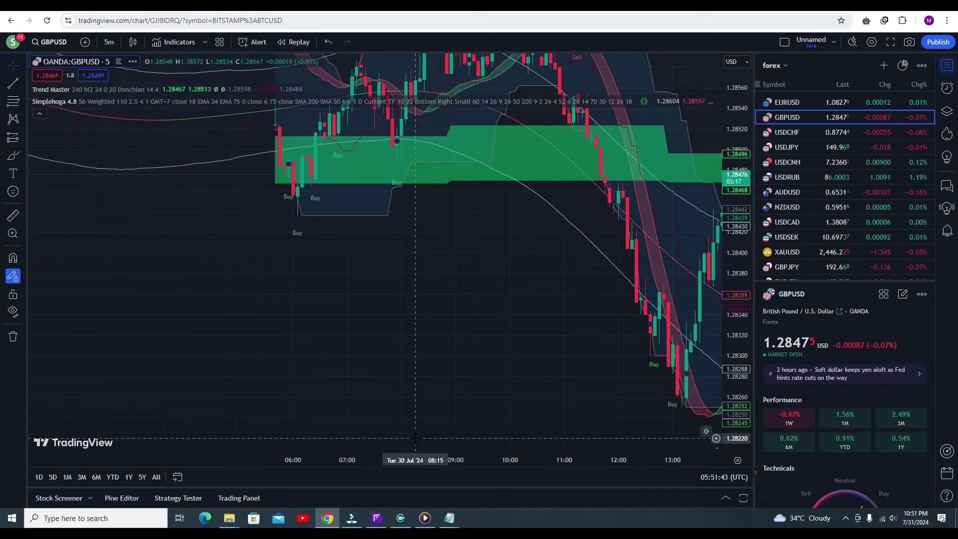
{"action": "left_click_drag", "start_coordinate": [260, 263], "coordinate": [445, 305]}
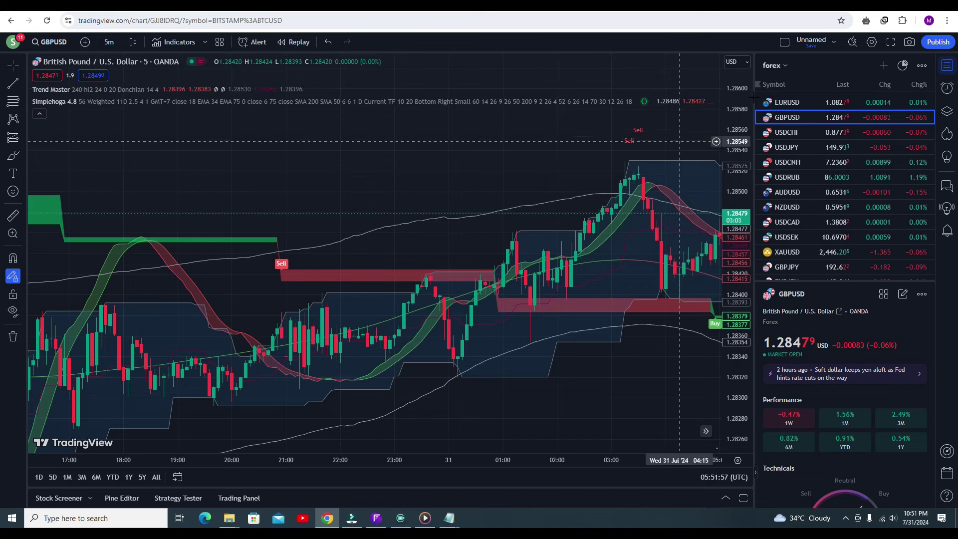
Clear the desktop by minimizing the browser and simplehoga 4.8 (2) file, closing the trend master file and dismissing the alert
{"action": "key", "text": "super+Down"}
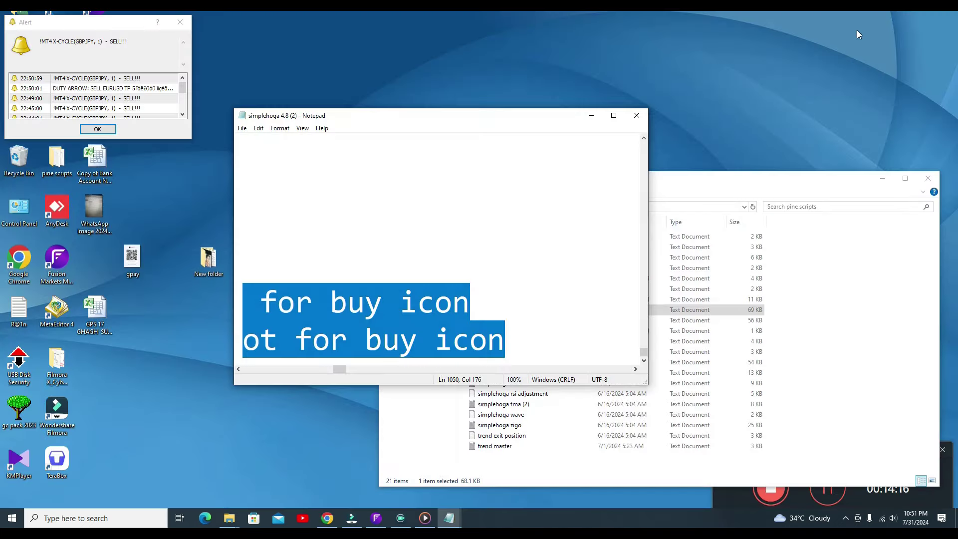
{"action": "left_click", "coordinate": [591, 116]}
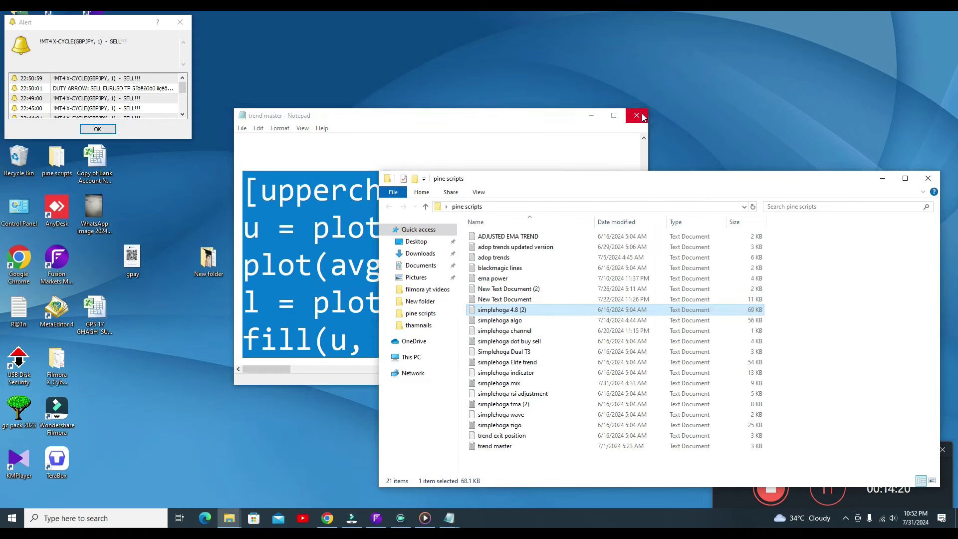
{"action": "left_click", "coordinate": [636, 115]}
{"action": "left_click", "coordinate": [97, 129]}
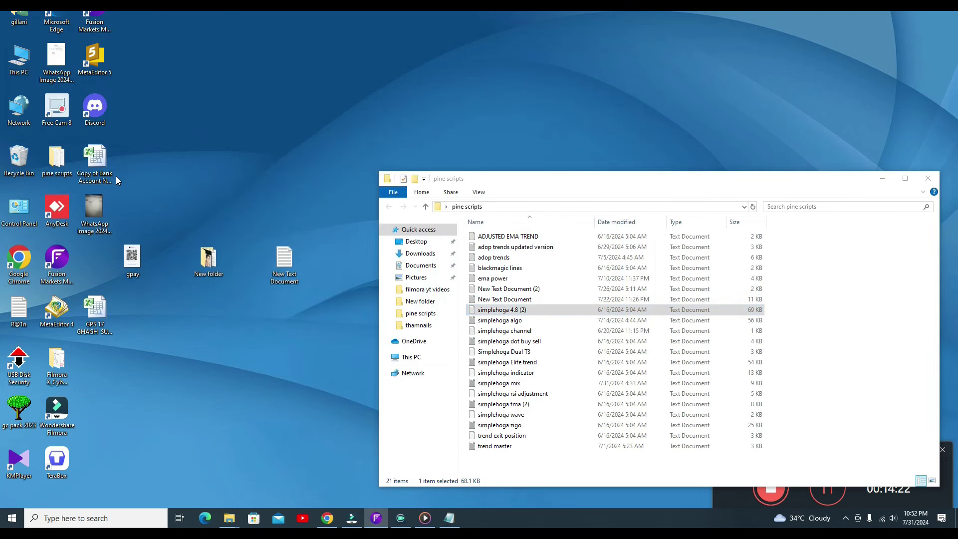
Open the New Text Document on the desktop and highlight the last character of the Telegram handle
{"action": "double_click", "coordinate": [284, 258]}
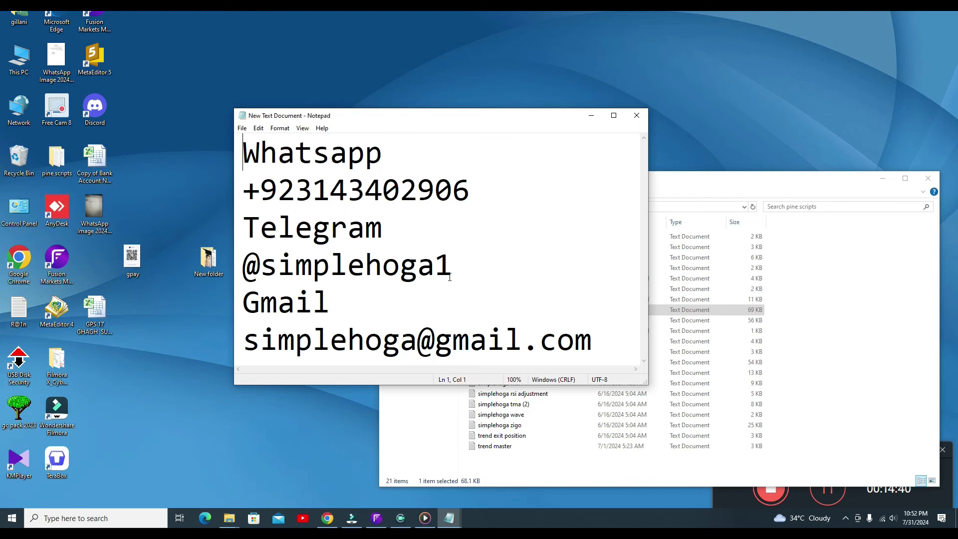
{"action": "left_click", "coordinate": [448, 260]}
{"action": "left_click_drag", "start_coordinate": [449, 260], "coordinate": [443, 260]}
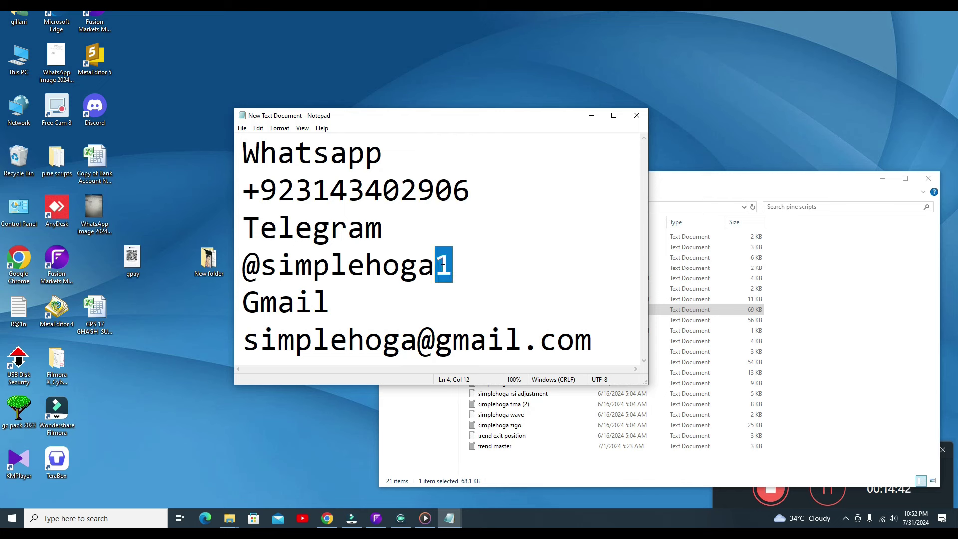